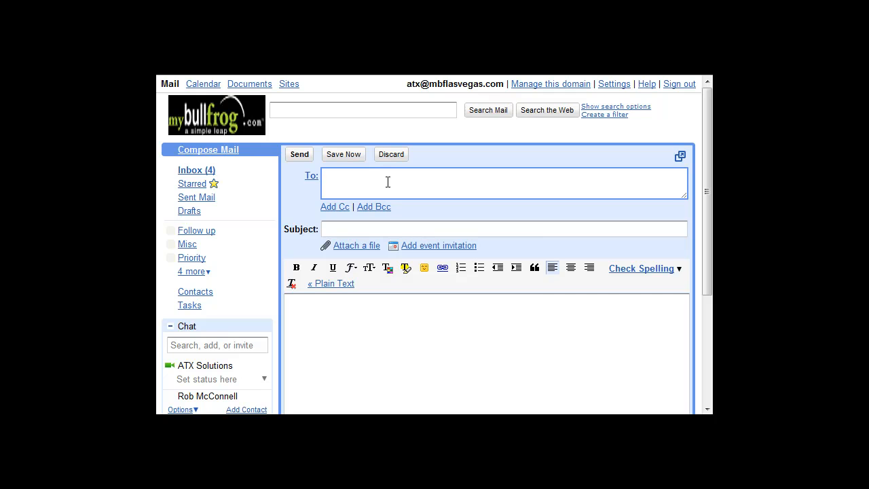
- Look up recipient suggestions for a first name in the new message, clear the entry, and return to the inbox
{"action": "type", "text": "mark"}
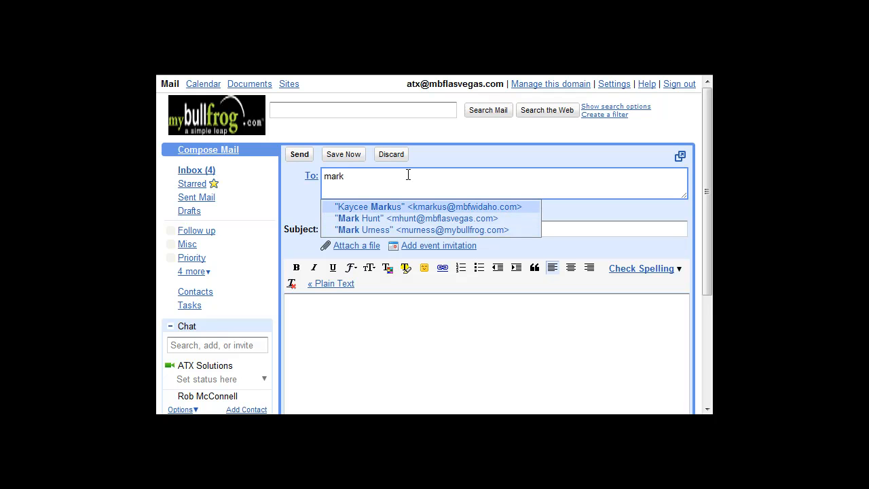
{"action": "key", "text": "BackSpace"}
{"action": "key", "text": "BackSpace"}
{"action": "key", "text": "BackSpace"}
{"action": "key", "text": "BackSpace"}
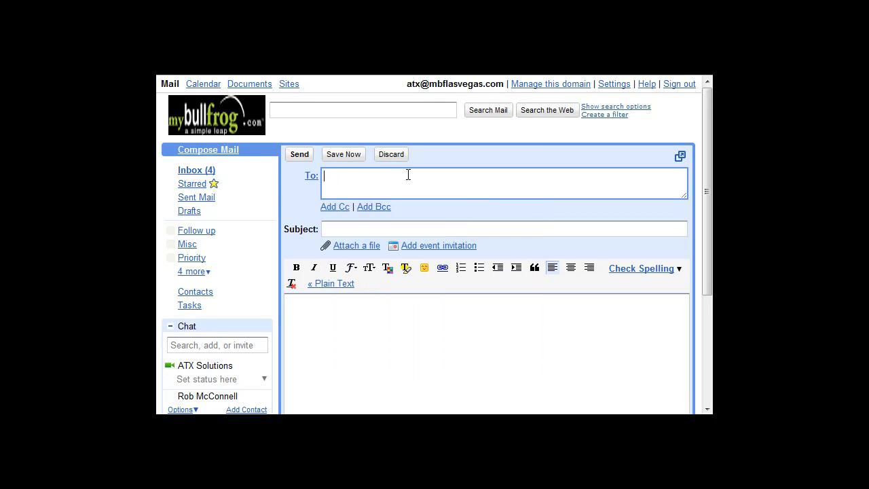
{"action": "left_click", "coordinate": [410, 227]}
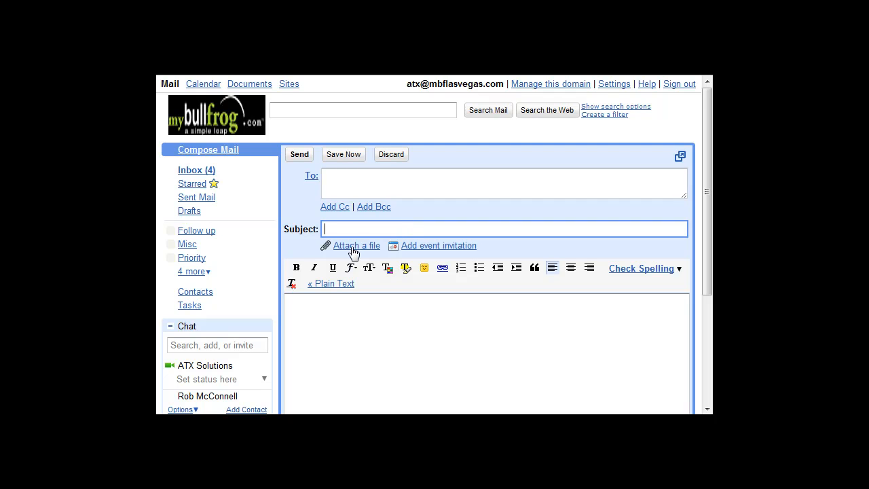
{"action": "left_click", "coordinate": [360, 316]}
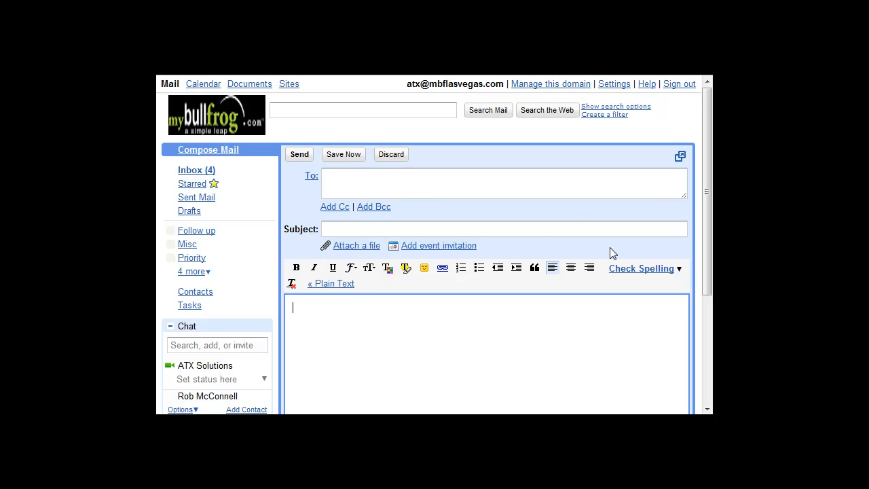
{"action": "left_click", "coordinate": [205, 171]}
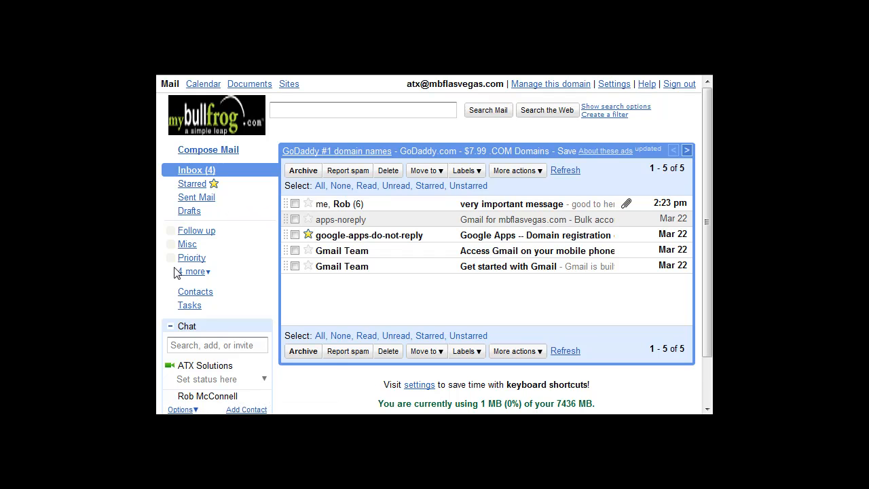
- View a contact's details in the contacts list, search the contacts by a first name, and clear the search
{"action": "left_click", "coordinate": [201, 297]}
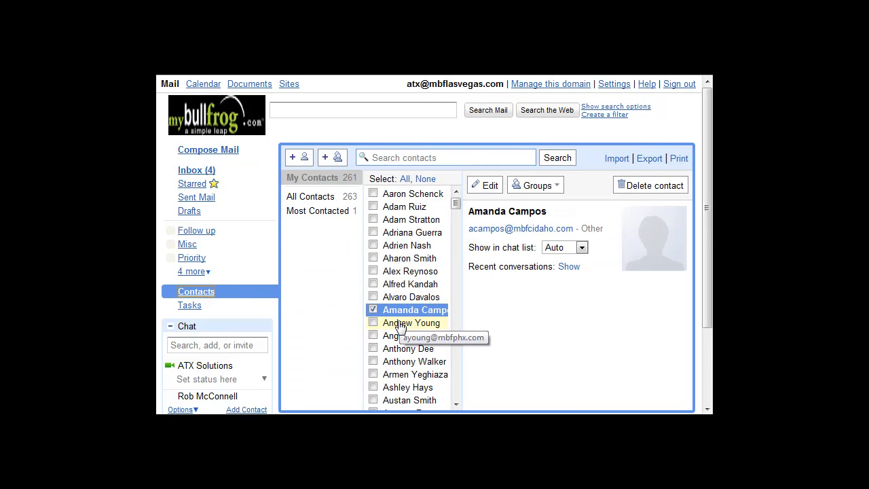
{"action": "left_click", "coordinate": [404, 258]}
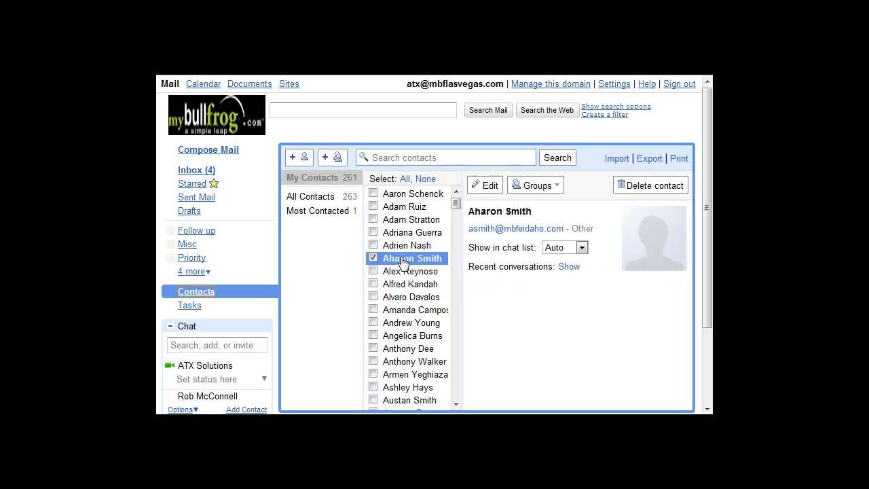
{"action": "left_click", "coordinate": [457, 159]}
{"action": "type", "text": "mark"}
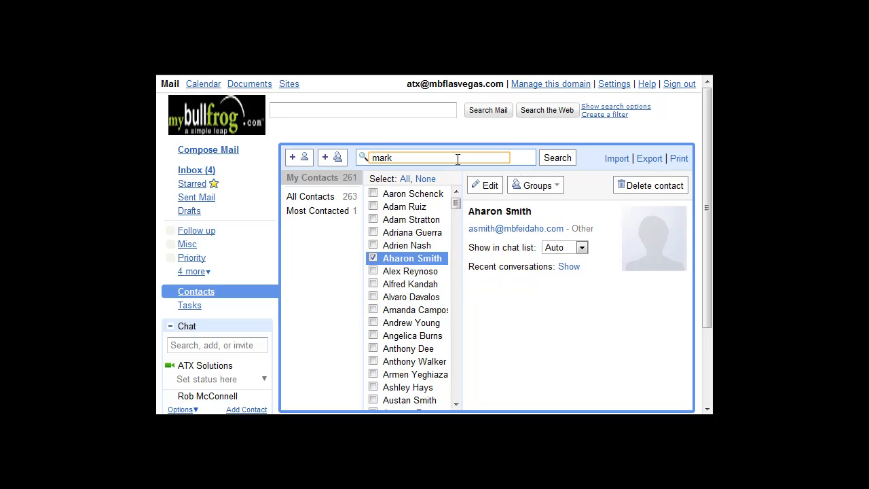
{"action": "key", "text": "Return"}
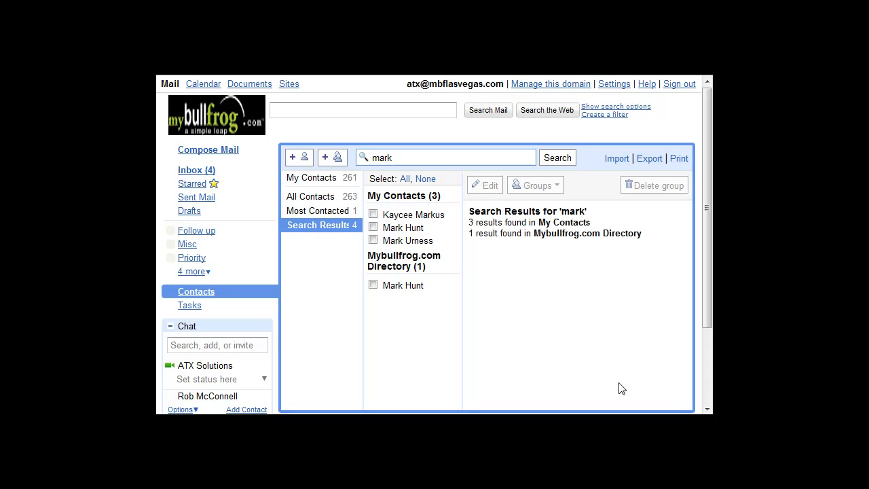
{"action": "left_click", "coordinate": [446, 157]}
{"action": "left_click_drag", "start_coordinate": [446, 157], "coordinate": [359, 161]}
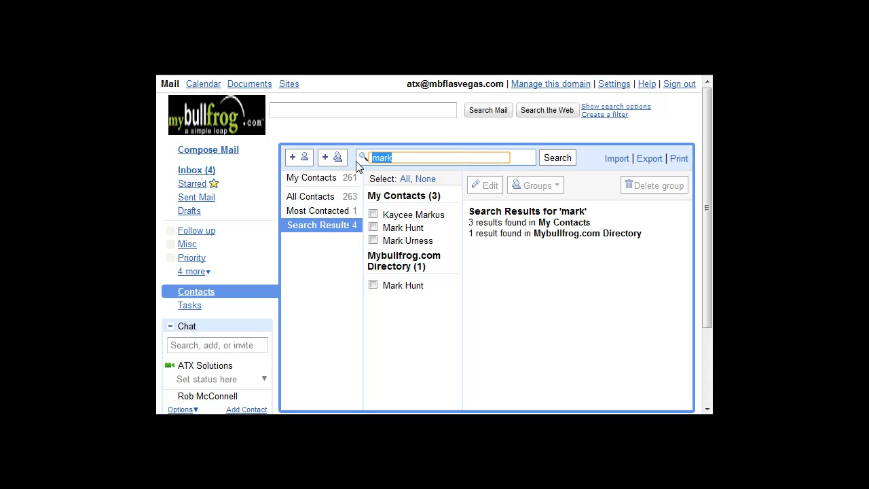
{"action": "key", "text": "BackSpace"}
- Star the "Get started with Gmail" message in the inbox and view the starred messages
{"action": "left_click", "coordinate": [207, 171]}
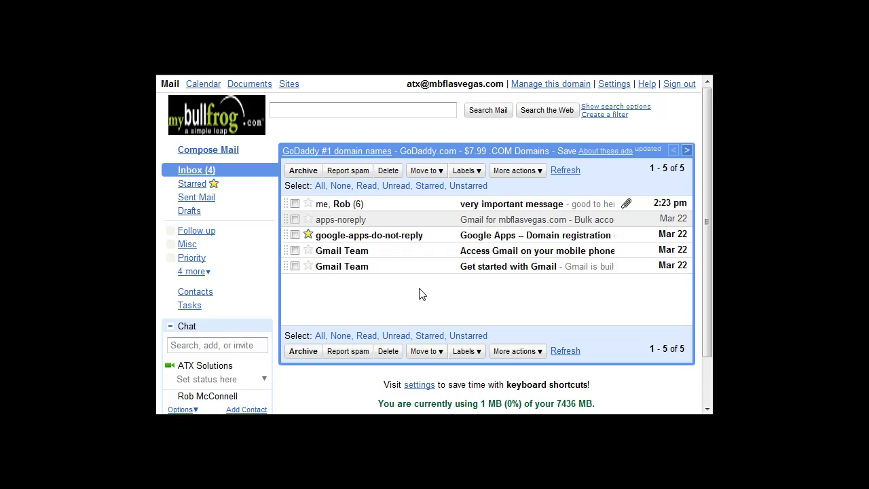
{"action": "left_click", "coordinate": [306, 250]}
{"action": "left_click", "coordinate": [308, 251]}
{"action": "left_click", "coordinate": [308, 265]}
{"action": "left_click", "coordinate": [195, 189]}
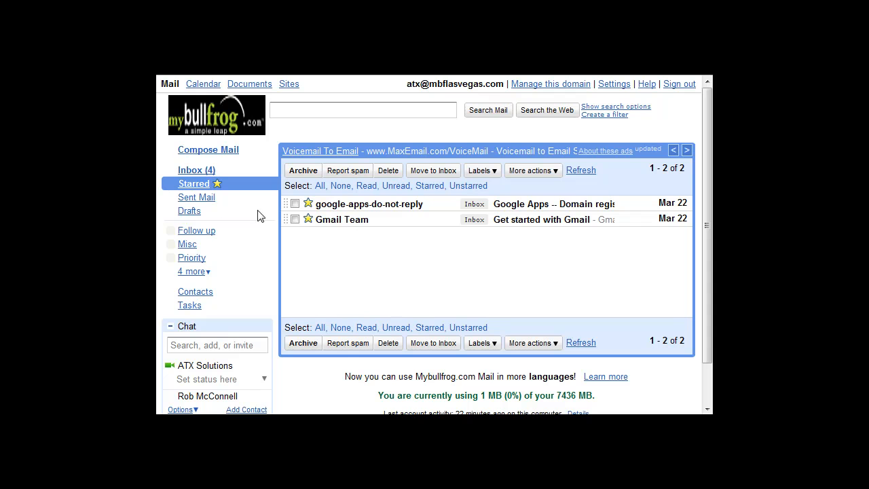
- Return to the inbox and view the "very important message" conversation
{"action": "left_click", "coordinate": [194, 174]}
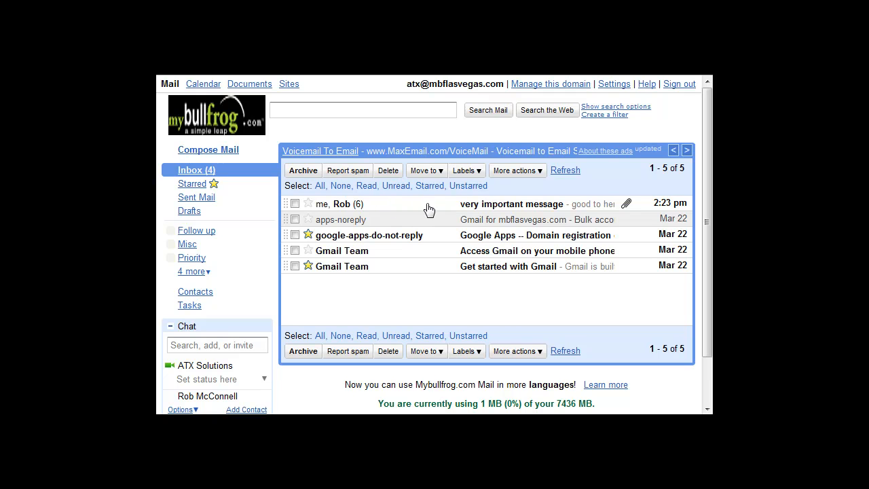
{"action": "left_click", "coordinate": [487, 208]}
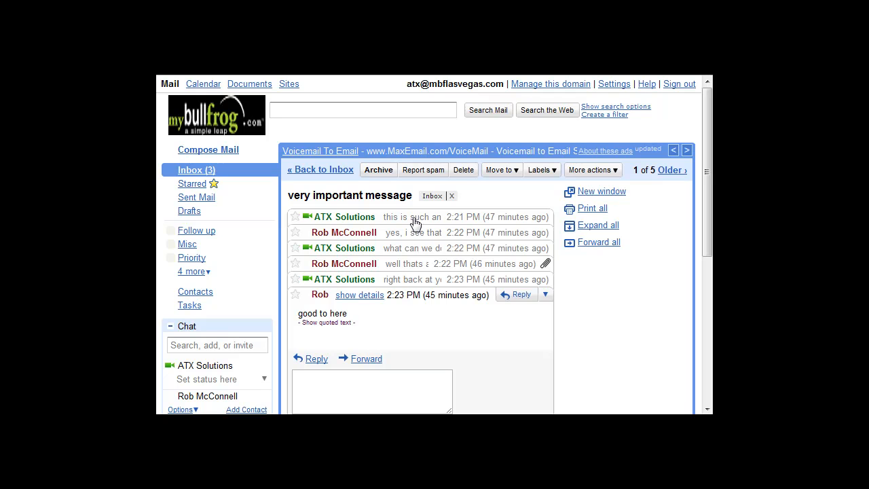
{"action": "left_click", "coordinate": [321, 170]}
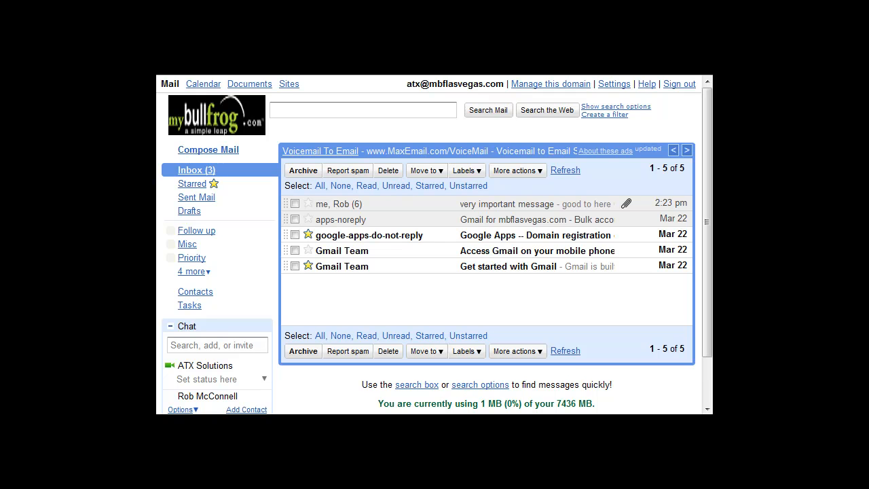
- Archive the two Gmail Team messages and view the Google Apps domain registration confirmation message
{"action": "left_click", "coordinate": [295, 251]}
{"action": "left_click", "coordinate": [295, 266]}
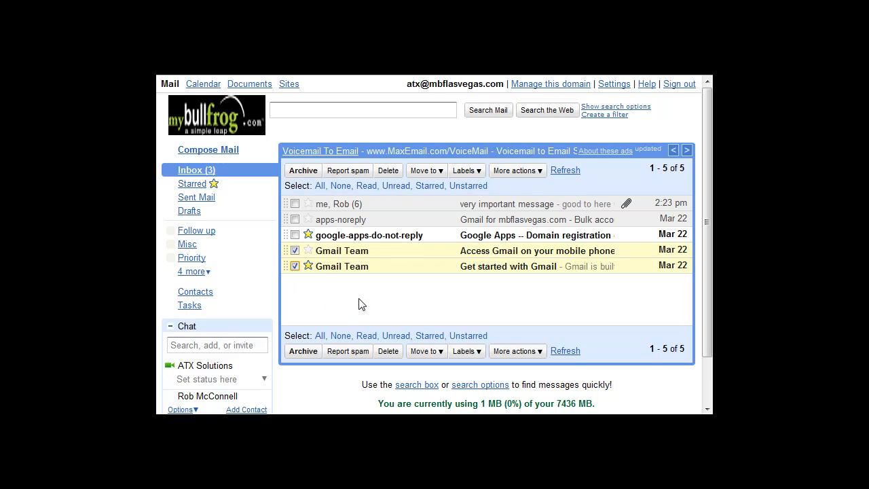
{"action": "left_click", "coordinate": [303, 171]}
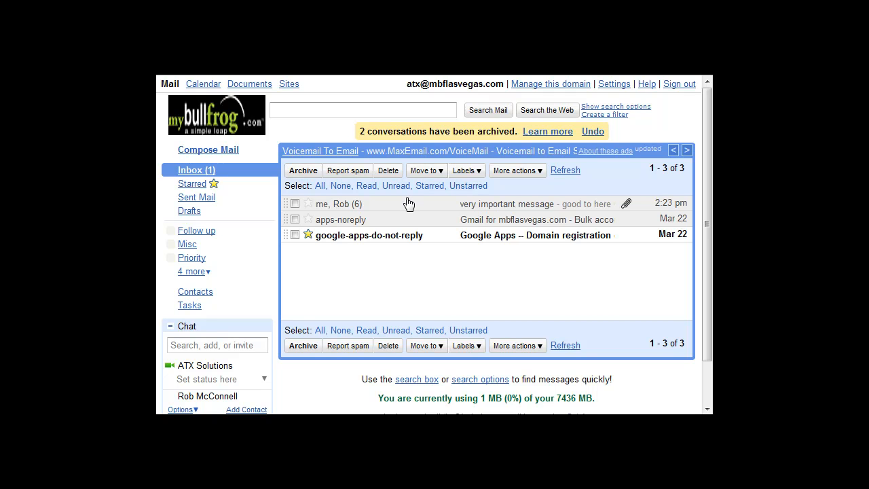
{"action": "left_click", "coordinate": [406, 238]}
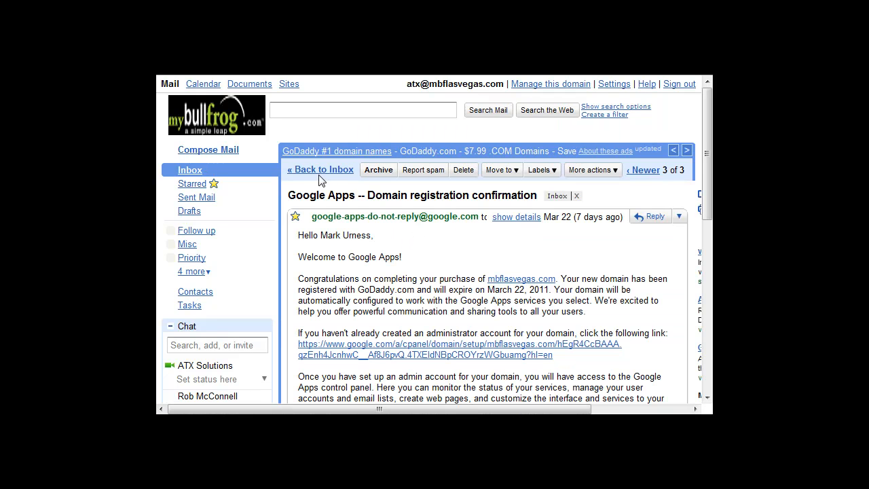
{"action": "left_click", "coordinate": [320, 170]}
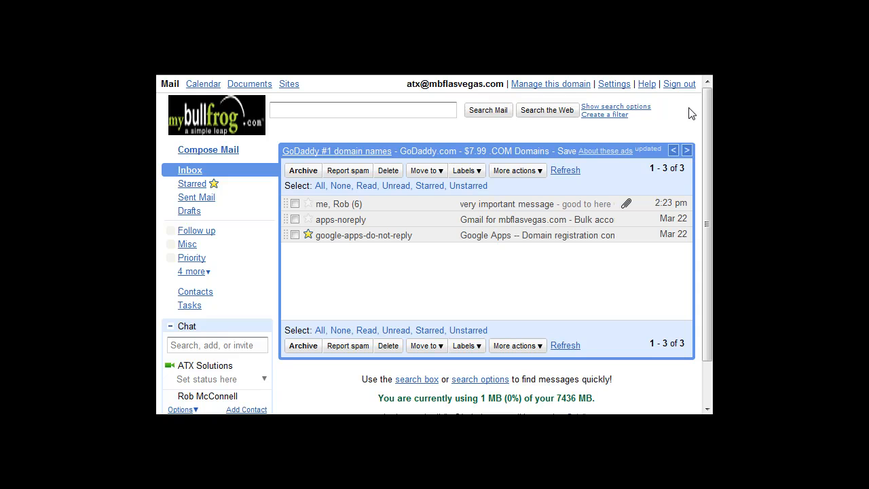
- Open the password change form through the Google Account settings and go to the current password field
{"action": "left_click", "coordinate": [614, 85]}
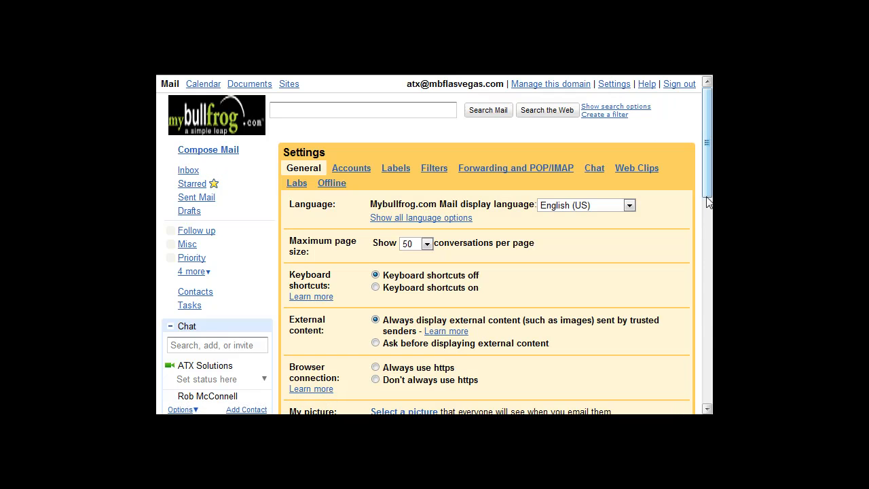
{"action": "left_click", "coordinate": [352, 169]}
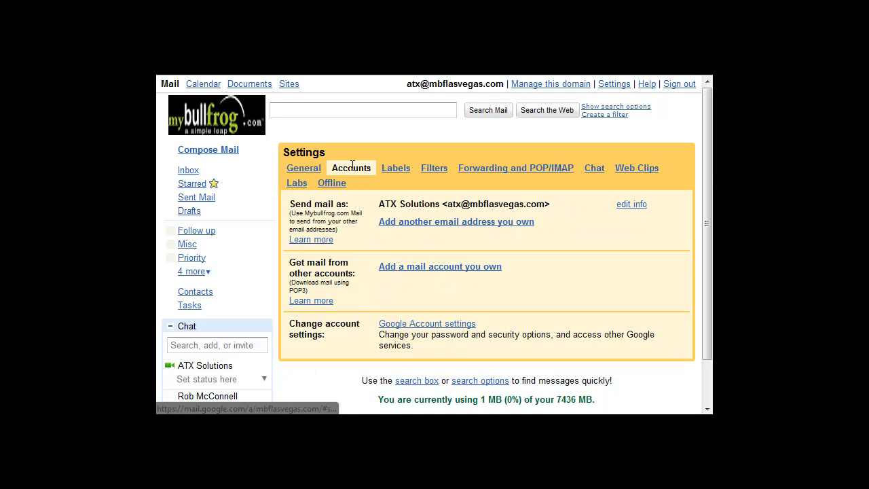
{"action": "left_click", "coordinate": [439, 324]}
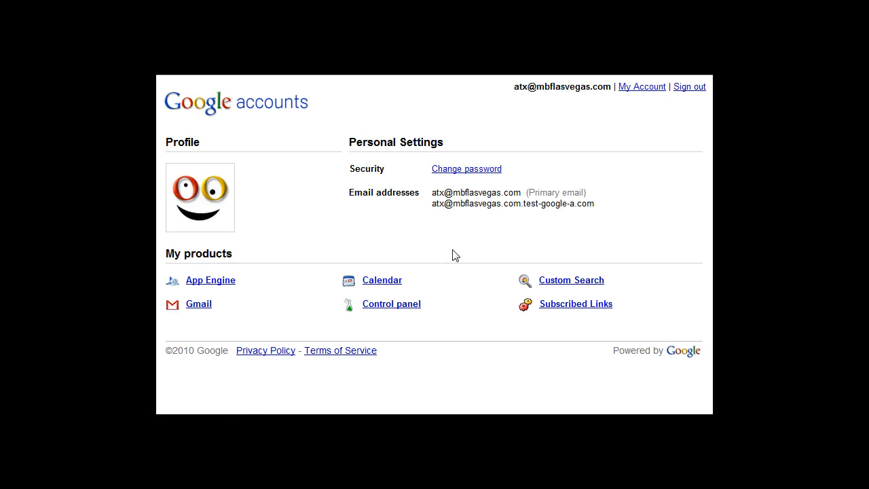
{"action": "left_click", "coordinate": [467, 171]}
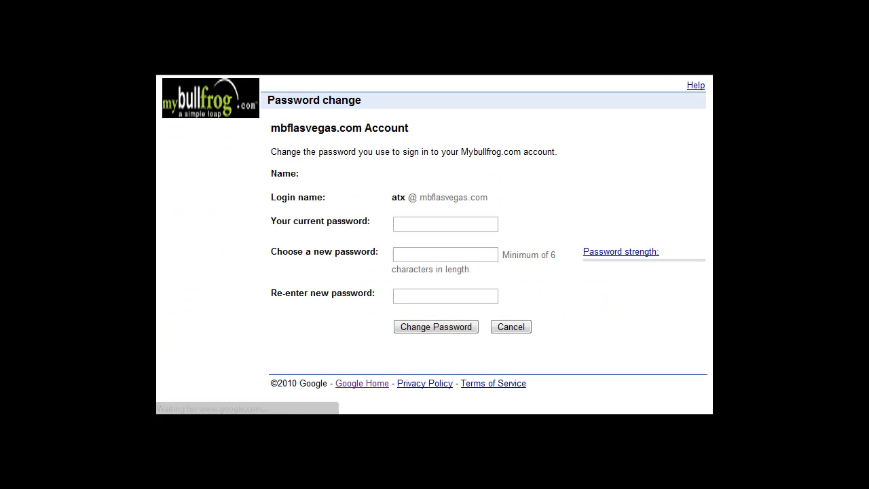
{"action": "left_click", "coordinate": [416, 222]}
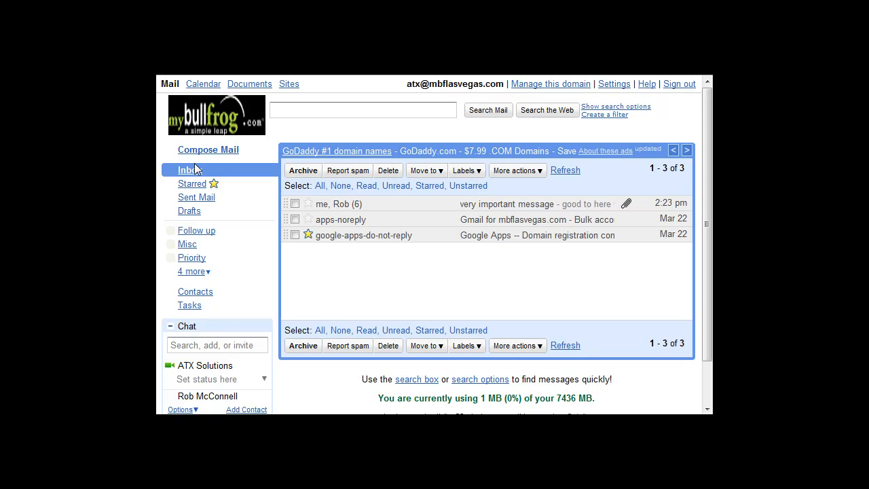
- Open the calendar and set its time zone to (GMT-07:00) Mountain Time
{"action": "left_click", "coordinate": [204, 84]}
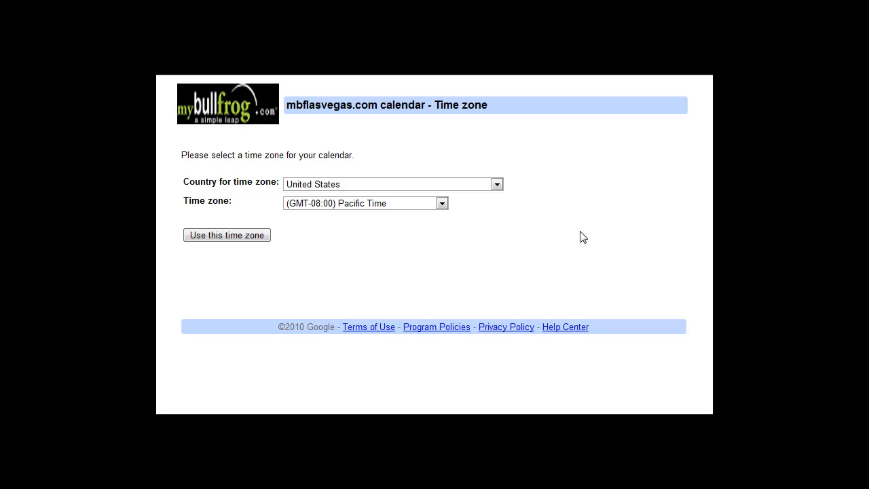
{"action": "left_click", "coordinate": [444, 206]}
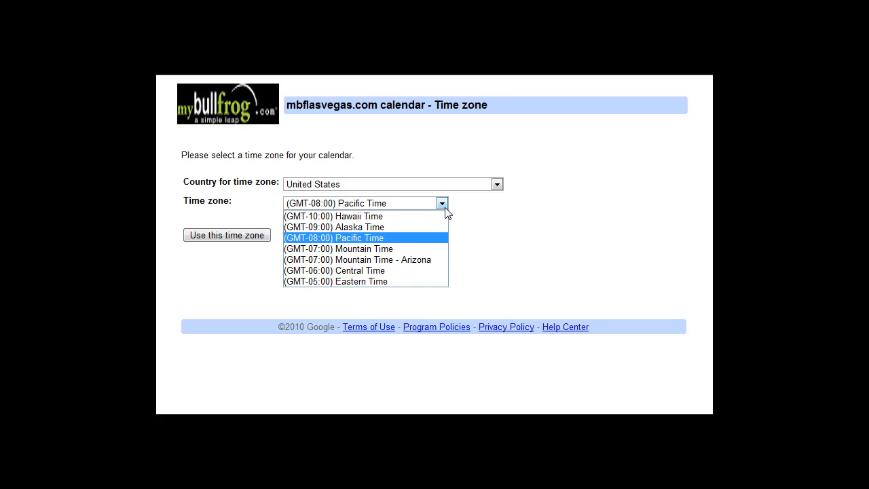
{"action": "left_click", "coordinate": [372, 249]}
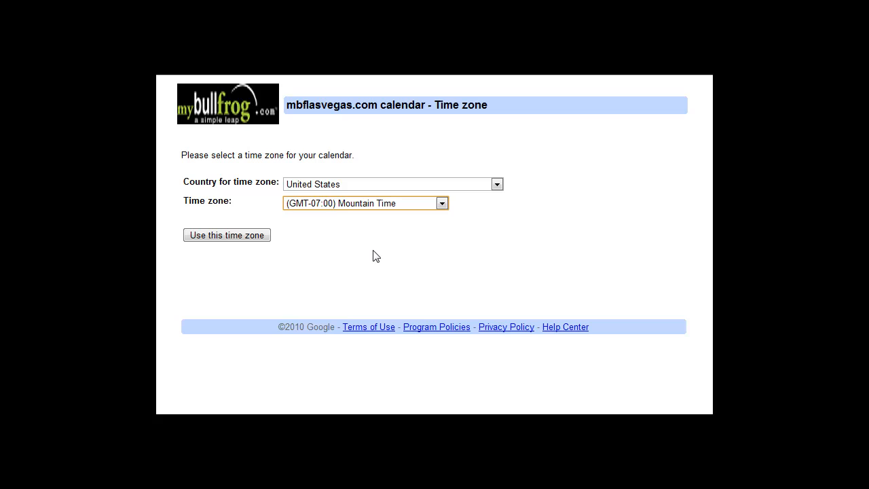
{"action": "left_click", "coordinate": [227, 237]}
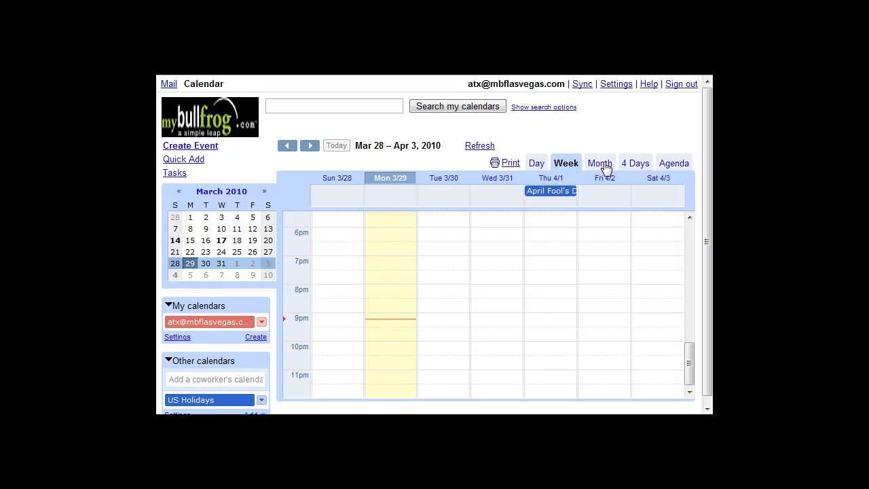
- View the calendar by day, week, month, 4 days and agenda, ending in the week view
{"action": "left_click", "coordinate": [536, 164]}
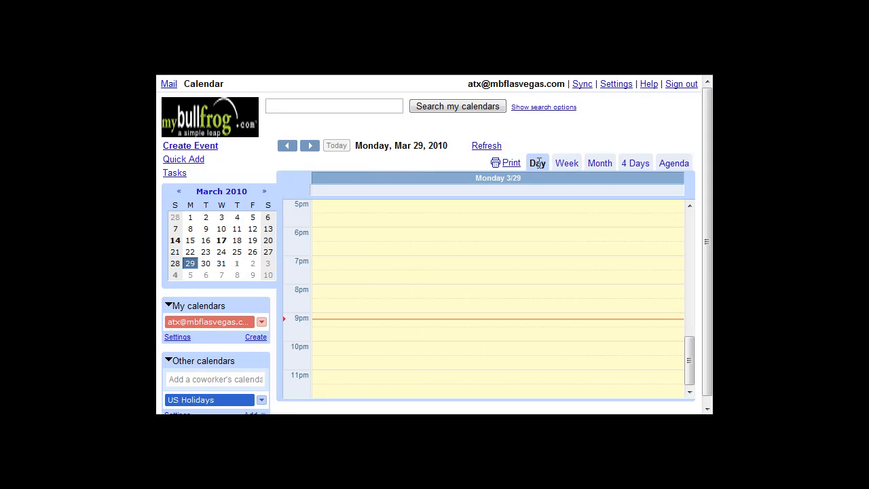
{"action": "left_click", "coordinate": [576, 166]}
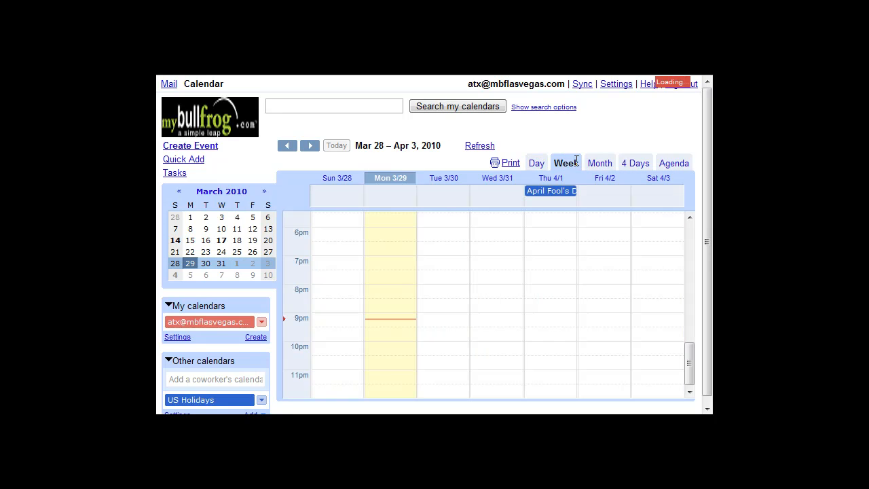
{"action": "left_click", "coordinate": [592, 166]}
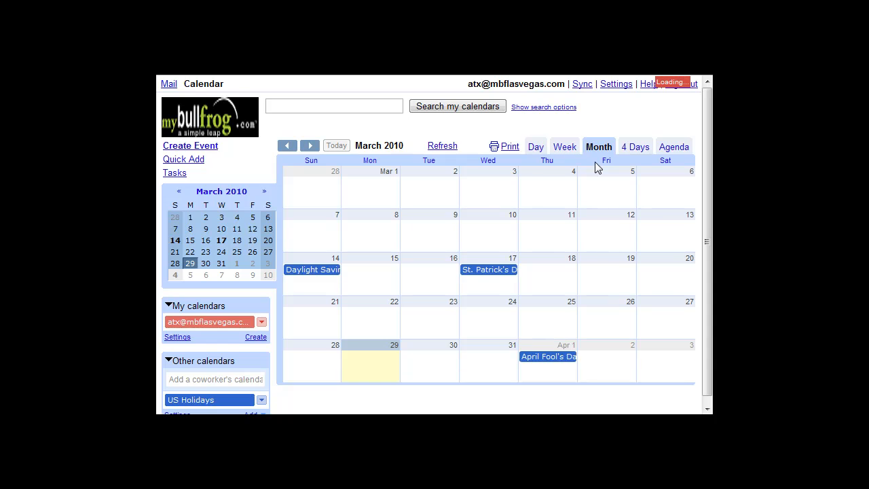
{"action": "left_click", "coordinate": [636, 148]}
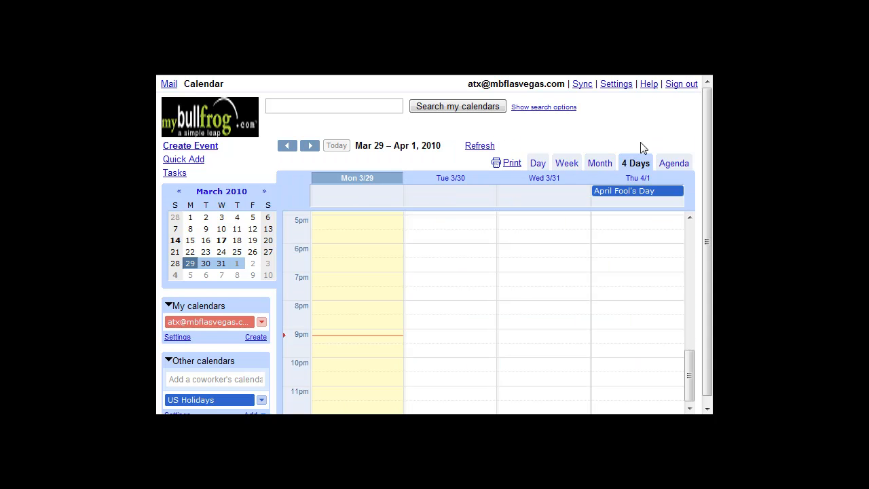
{"action": "left_click", "coordinate": [676, 167]}
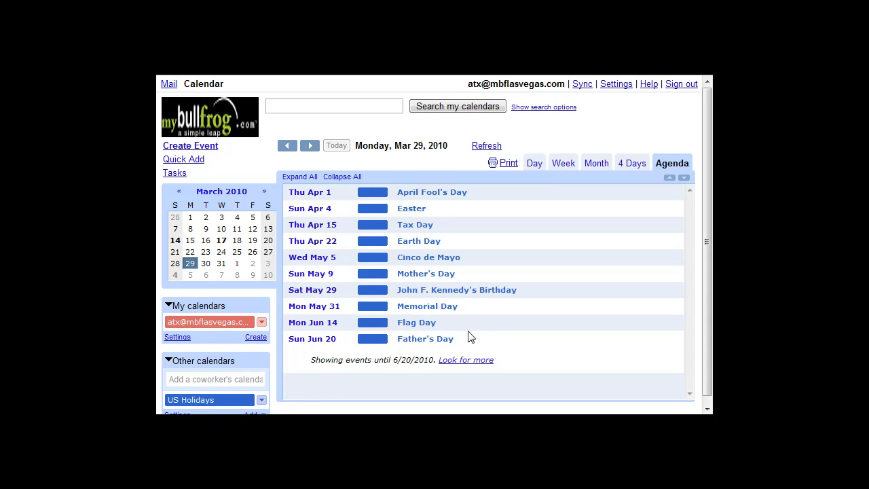
{"action": "left_click", "coordinate": [570, 165]}
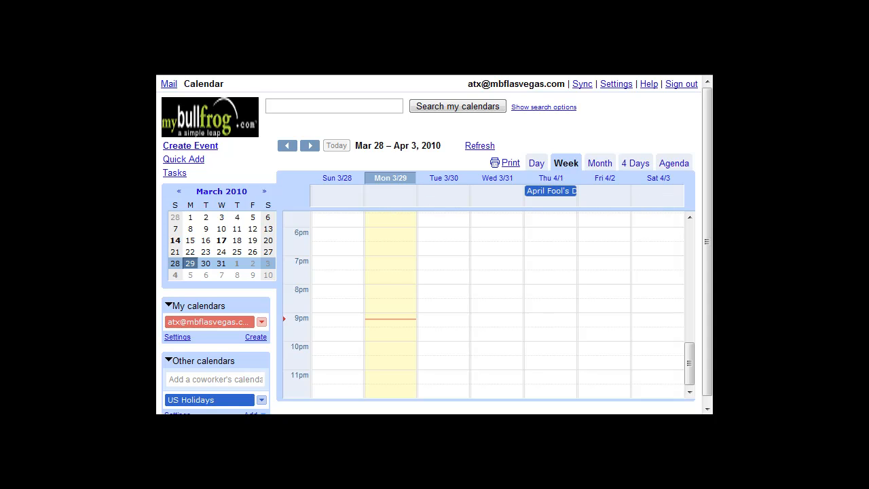
- Start a new calendar event titled "lunch" and set its date to 3/30/2010
{"action": "left_click", "coordinate": [207, 147]}
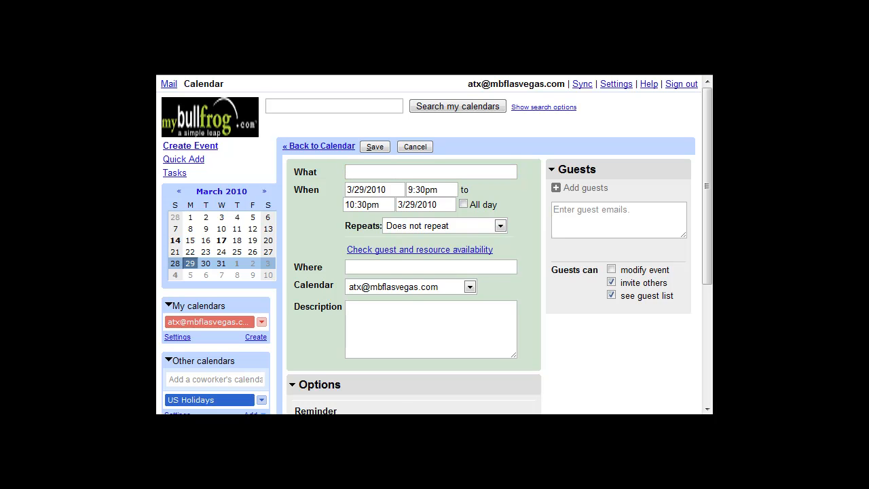
{"action": "left_click", "coordinate": [400, 176]}
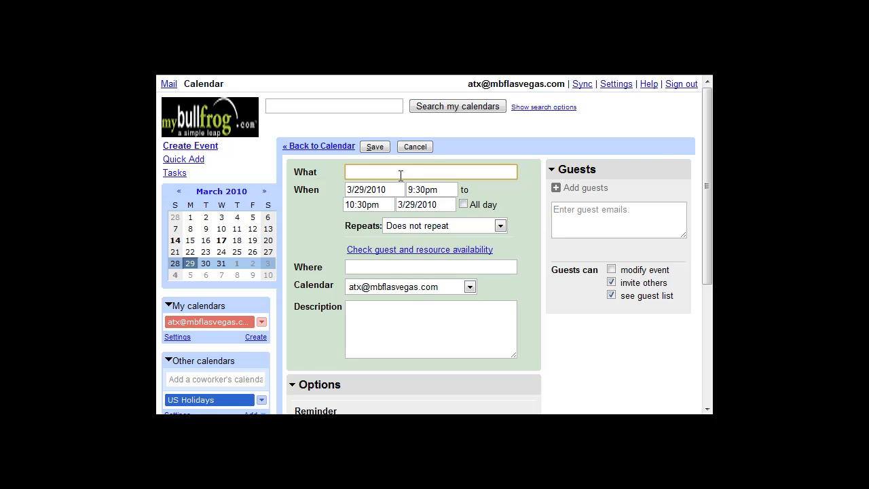
{"action": "type", "text": "lunch"}
{"action": "left_click", "coordinate": [388, 190]}
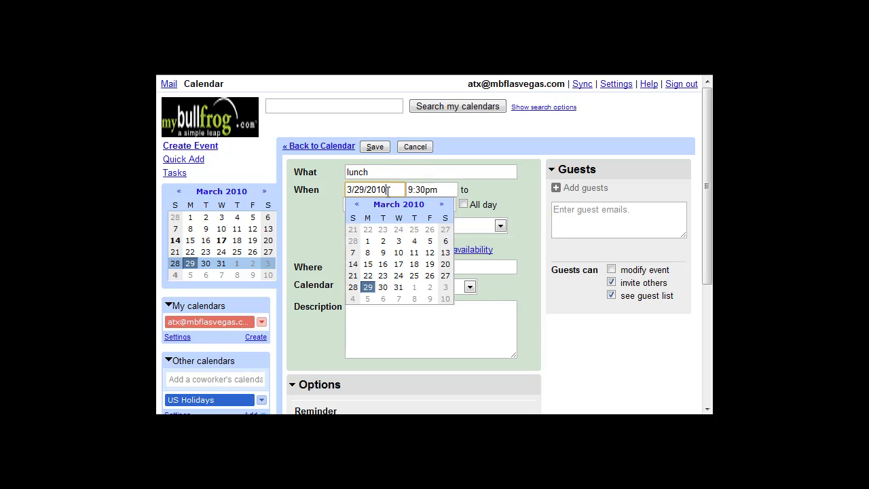
{"action": "left_click", "coordinate": [383, 287]}
- Set the lunch event's start time to 11:00am
{"action": "left_click", "coordinate": [443, 189]}
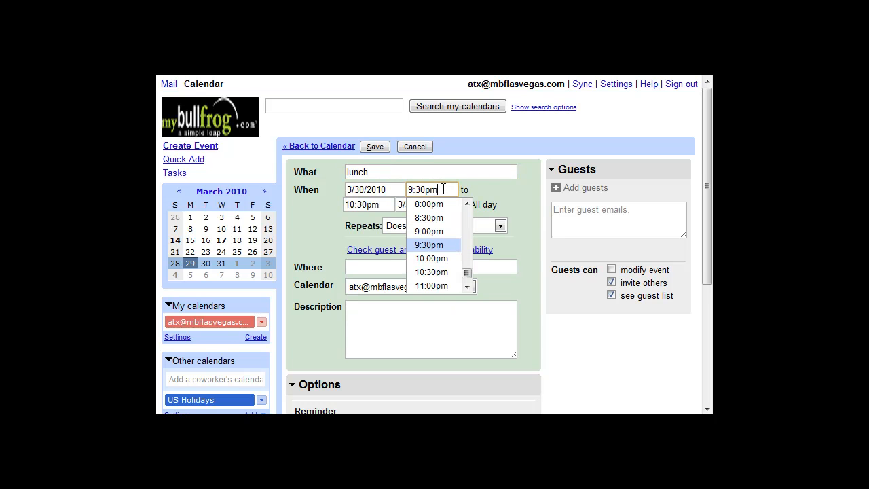
{"action": "left_click", "coordinate": [440, 286]}
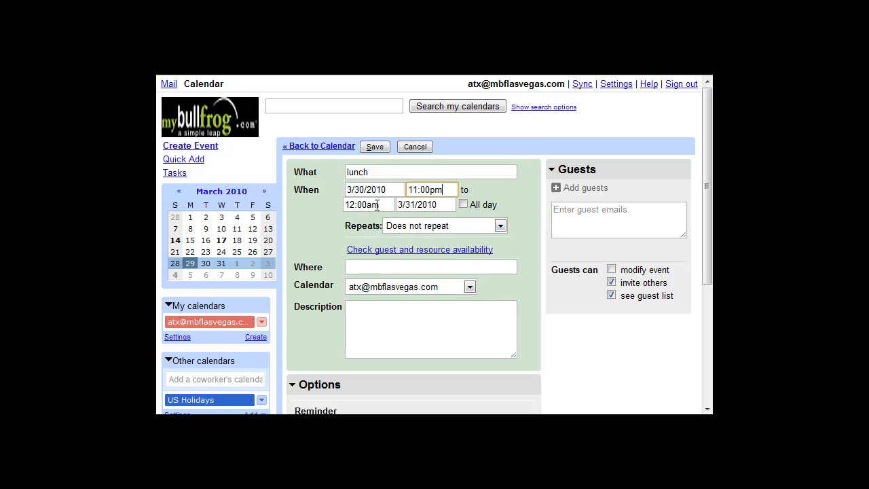
{"action": "left_click", "coordinate": [444, 192]}
{"action": "left_click_drag", "start_coordinate": [466, 277], "coordinate": [469, 244]}
{"action": "left_click", "coordinate": [446, 248]}
- Set the event's location to "cafe" and describe it as lunch with the guest's first name
{"action": "left_click", "coordinate": [387, 270]}
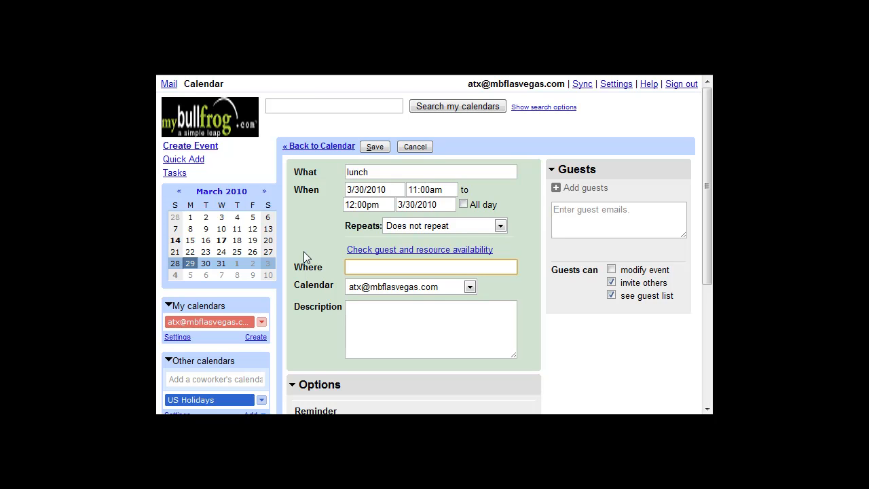
{"action": "type", "text": "cafe"}
{"action": "left_click", "coordinate": [372, 313]}
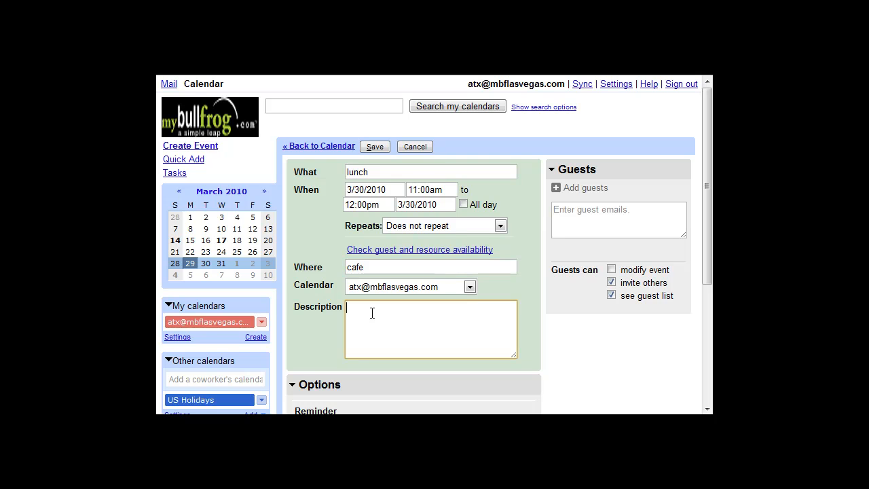
{"action": "type", "text": "lunch with mark"}
- Review the event's reminder types, availability and privacy options
{"action": "left_click_drag", "start_coordinate": [708, 261], "coordinate": [695, 370]}
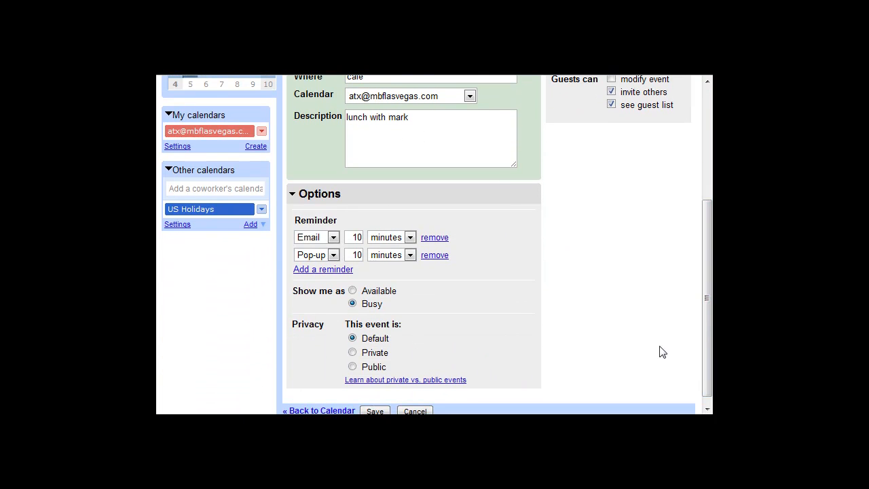
{"action": "left_click", "coordinate": [333, 237]}
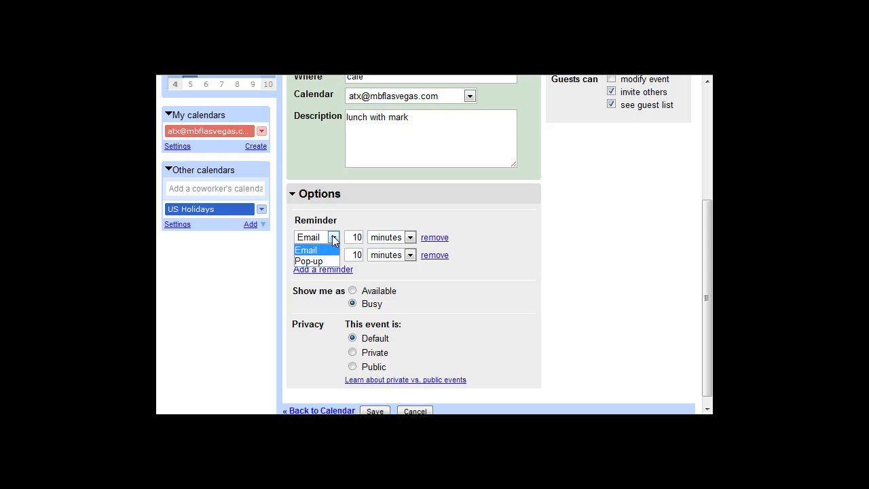
{"action": "left_click", "coordinate": [571, 238]}
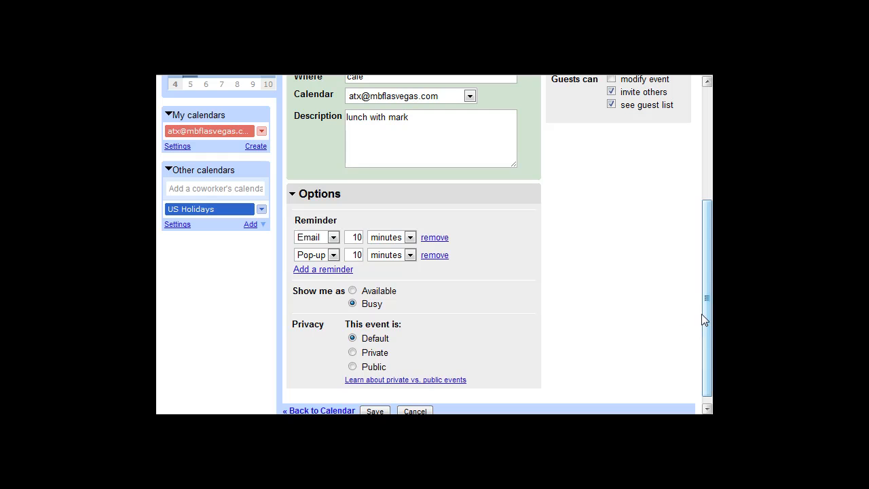
{"action": "left_click_drag", "start_coordinate": [706, 319], "coordinate": [710, 308]}
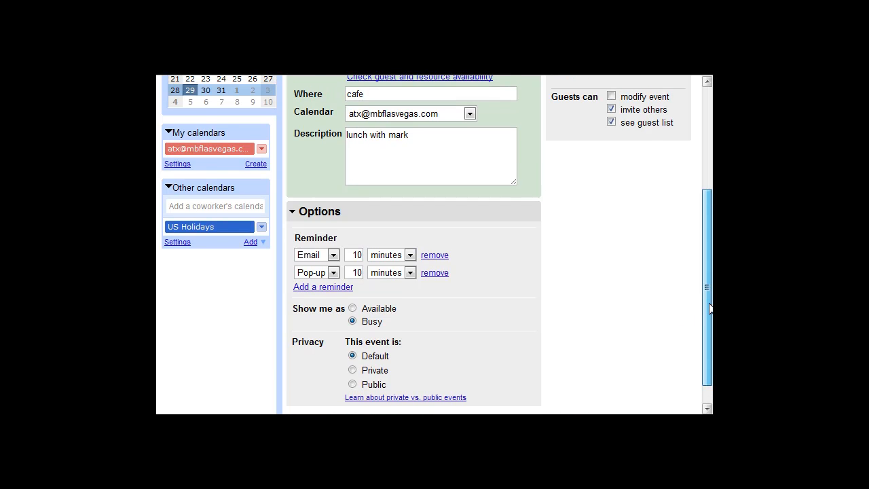
{"action": "left_click_drag", "start_coordinate": [709, 308], "coordinate": [710, 207]}
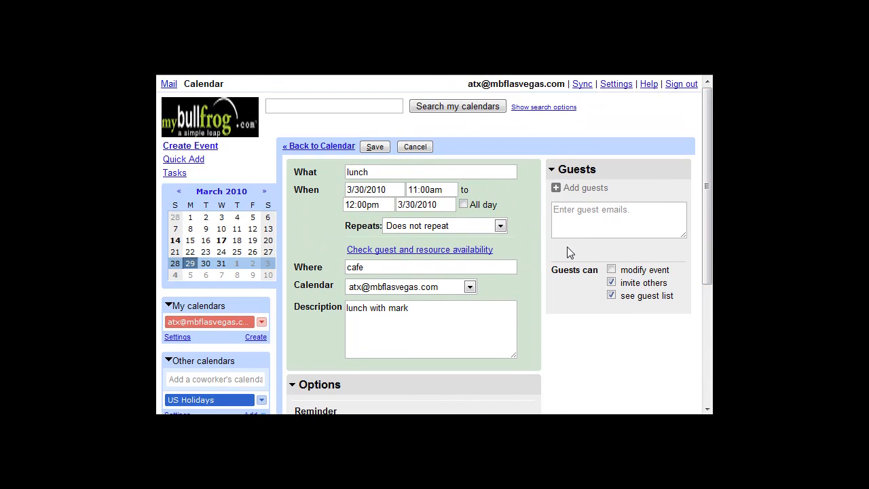
- Try looking up a guest by first name for the event, and clear the guest entry
{"action": "left_click", "coordinate": [581, 231]}
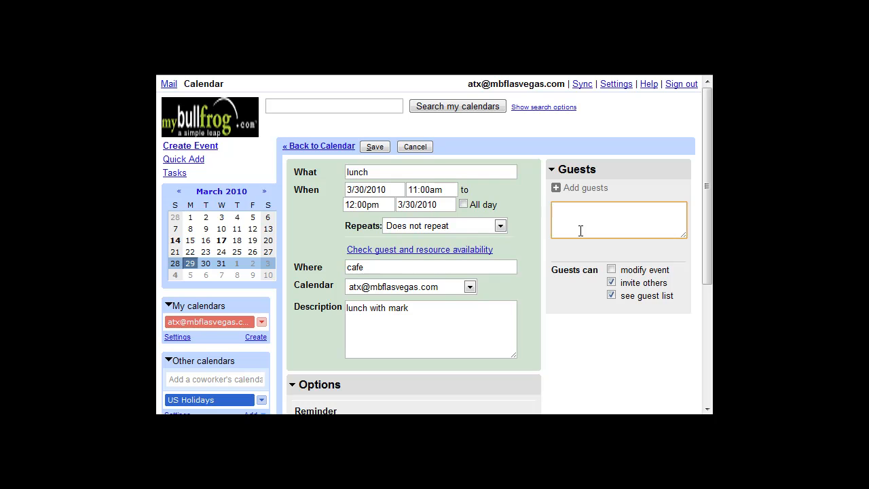
{"action": "type", "text": "mark"}
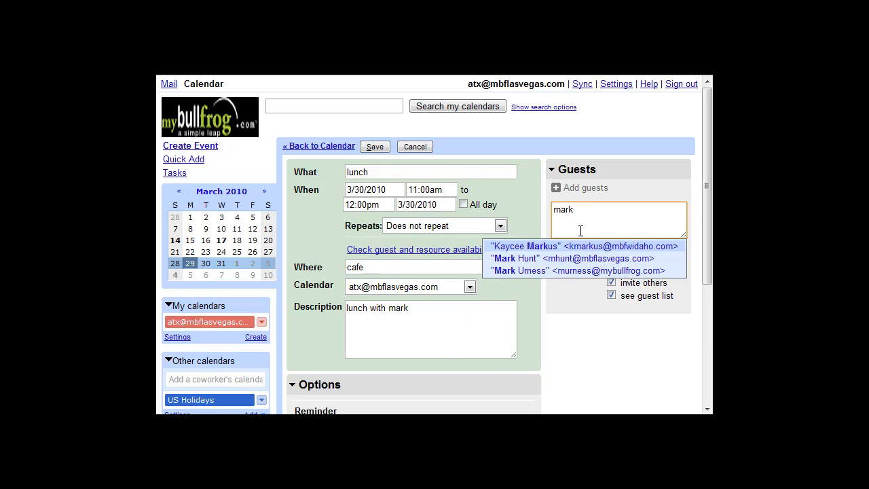
{"action": "key", "text": "BackSpace"}
{"action": "key", "text": "BackSpace"}
{"action": "key", "text": "BackSpace"}
{"action": "key", "text": "BackSpace"}
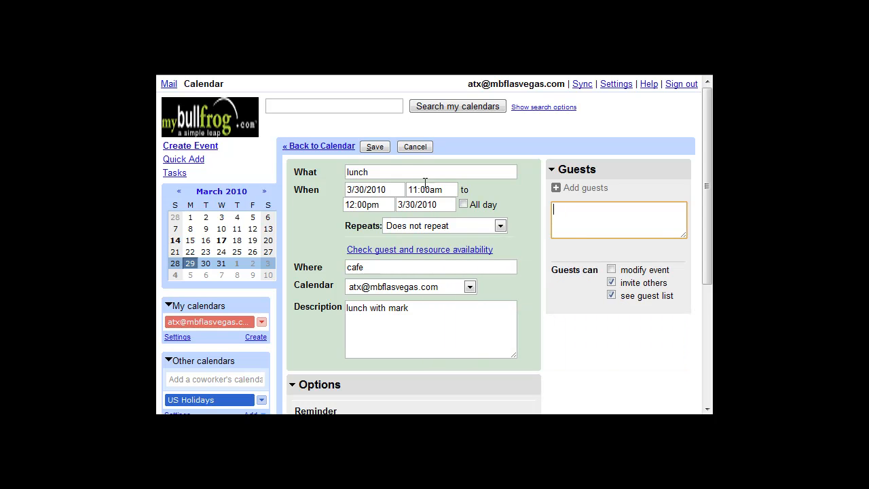
- Save the lunch event and reschedule it in the week view as a two-hour block from 10am to 12pm on Tuesday 3/30
{"action": "left_click", "coordinate": [375, 148]}
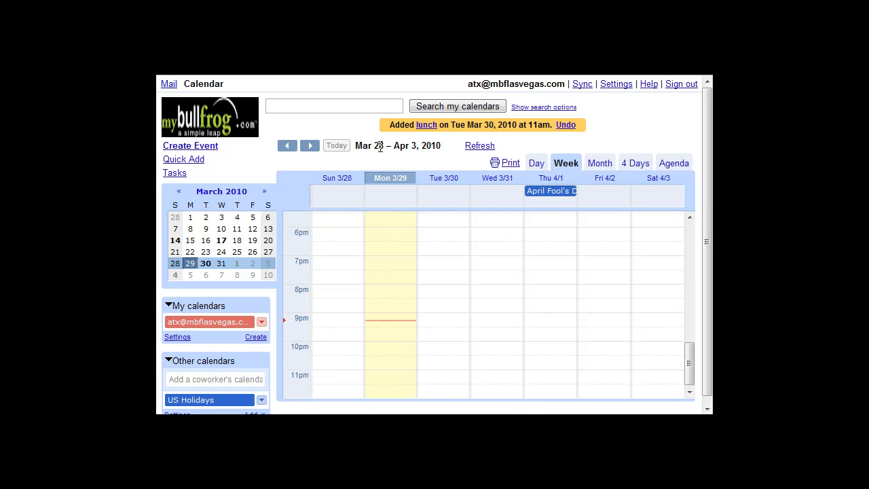
{"action": "scroll", "coordinate": [508, 325], "scroll_direction": "up", "scroll_amount": 8}
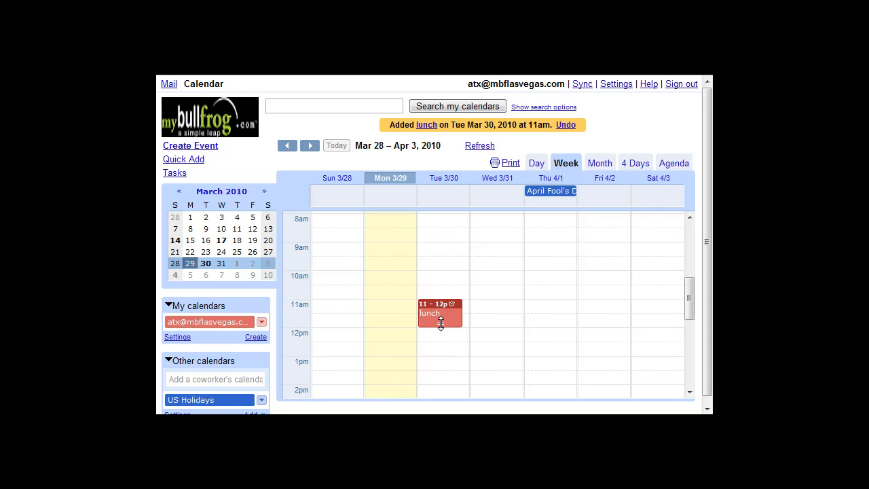
{"action": "left_click_drag", "start_coordinate": [440, 324], "coordinate": [448, 356]}
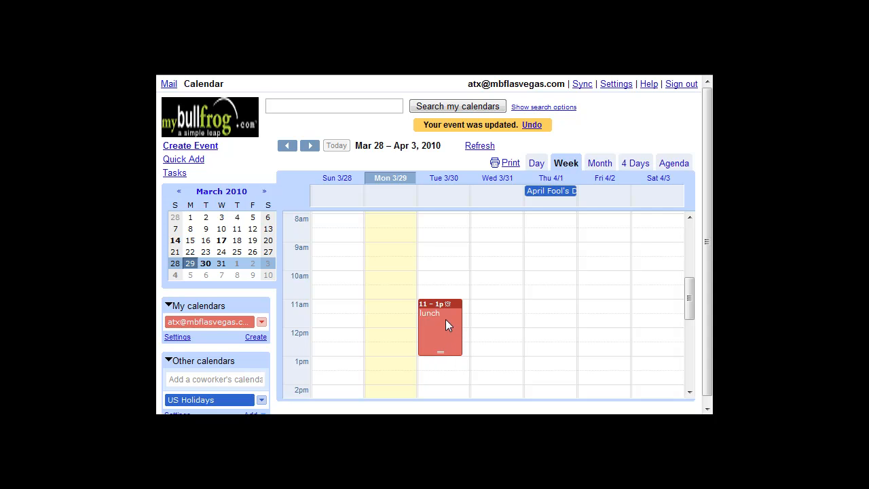
{"action": "left_click_drag", "start_coordinate": [445, 319], "coordinate": [448, 300]}
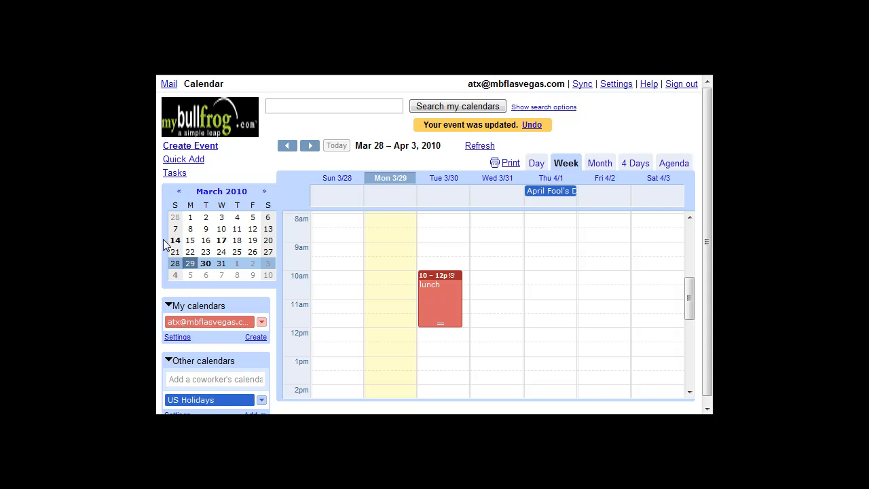
- Use Quick Add to create an event for lunch with the named contact at noon tomorrow
{"action": "left_click", "coordinate": [188, 163]}
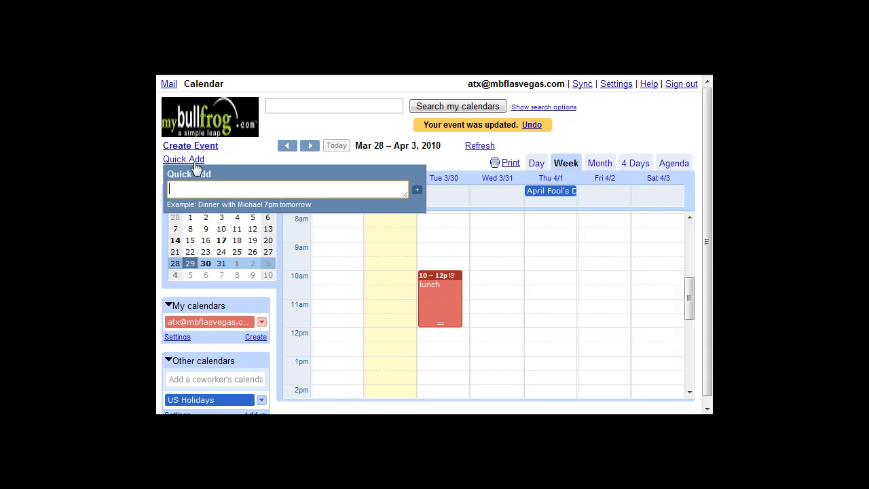
{"action": "type", "text": "lu"}
{"action": "key", "text": "BackSpace"}
{"action": "type", "text": "unch with mark"}
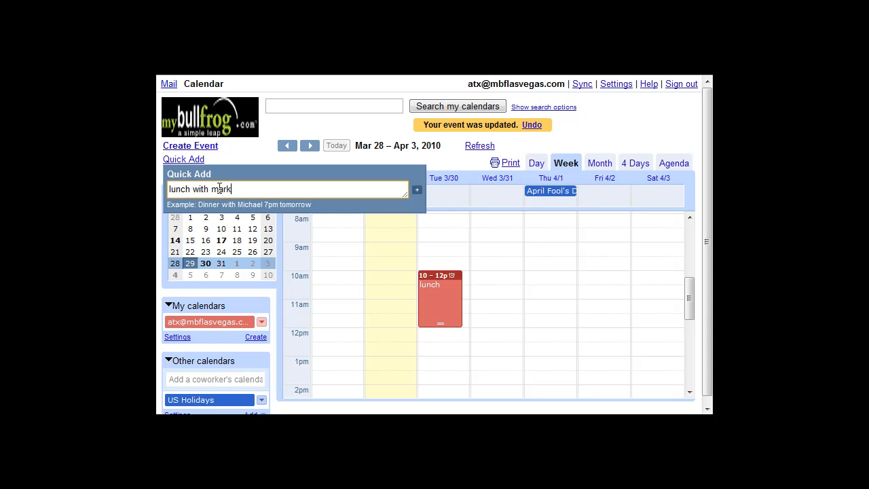
{"action": "type", "text": " at noon tomorrow"}
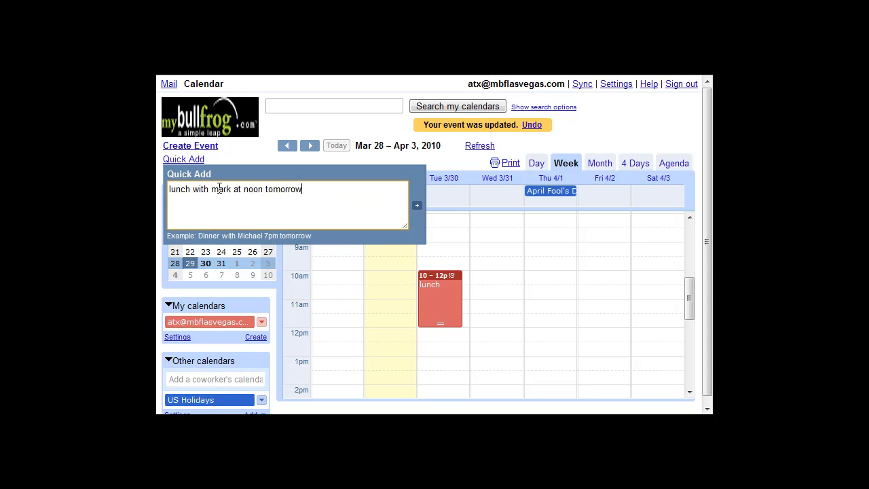
{"action": "key", "text": "Return"}
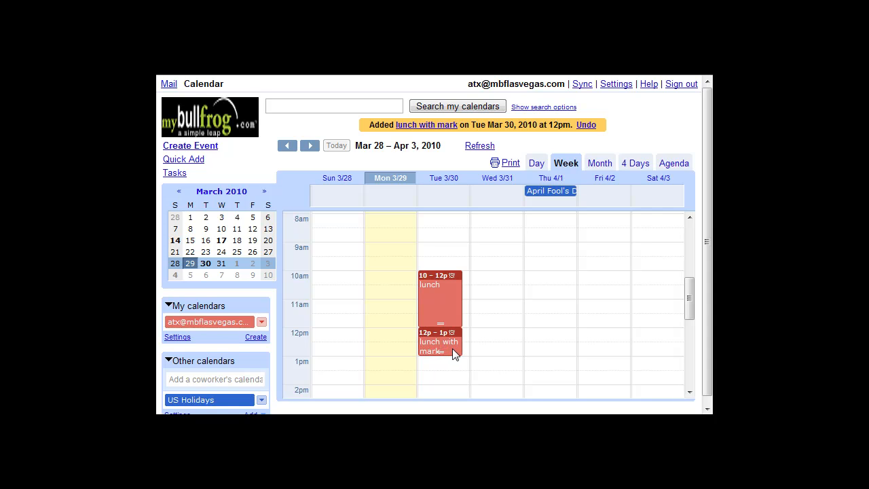
- Create a new calendar named "personal", keeping the default time zone and sharing settings
{"action": "scroll", "coordinate": [509, 340], "scroll_direction": "down", "scroll_amount": 3}
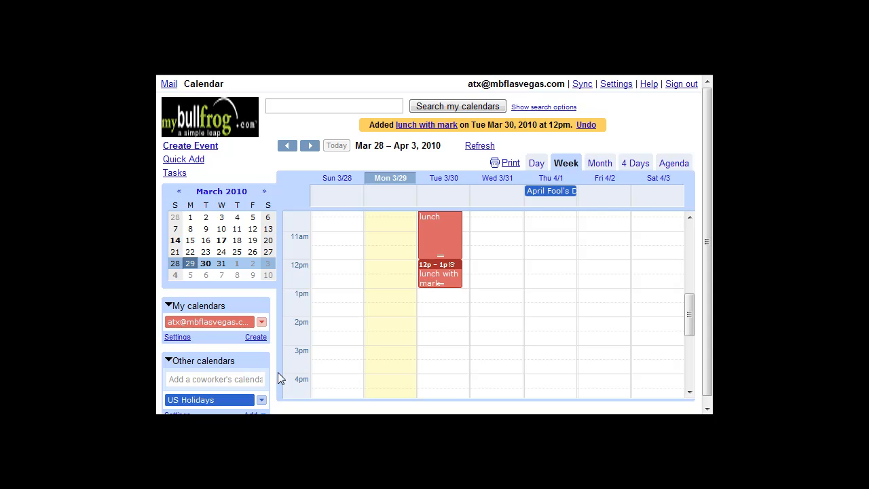
{"action": "left_click", "coordinate": [256, 337]}
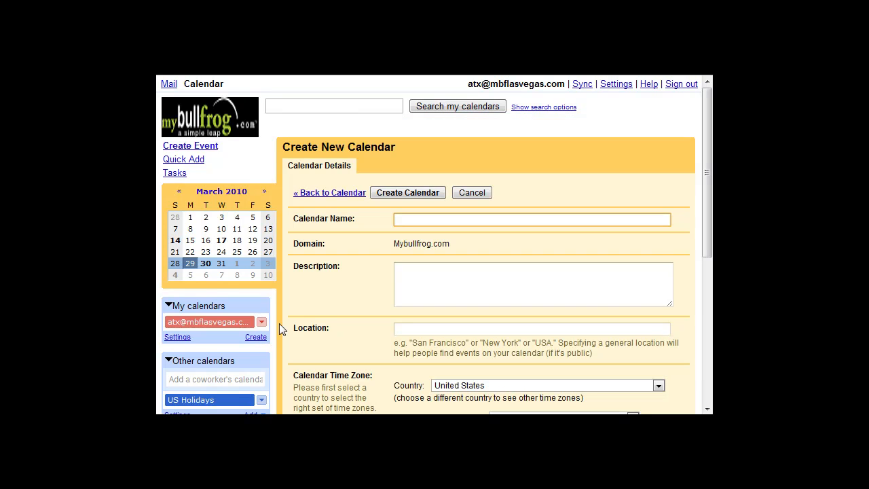
{"action": "type", "text": "personal"}
{"action": "scroll", "coordinate": [321, 242], "scroll_direction": "down", "scroll_amount": 2}
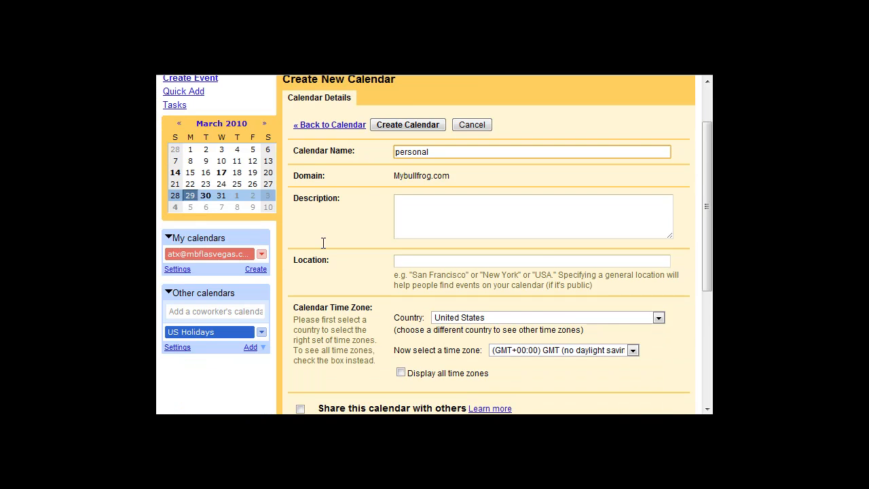
{"action": "scroll", "coordinate": [334, 239], "scroll_direction": "down", "scroll_amount": 2}
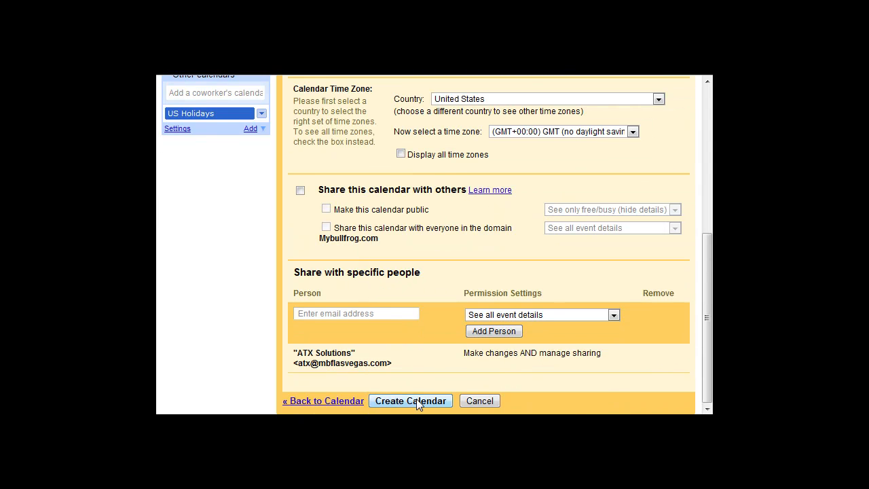
{"action": "left_click", "coordinate": [416, 400]}
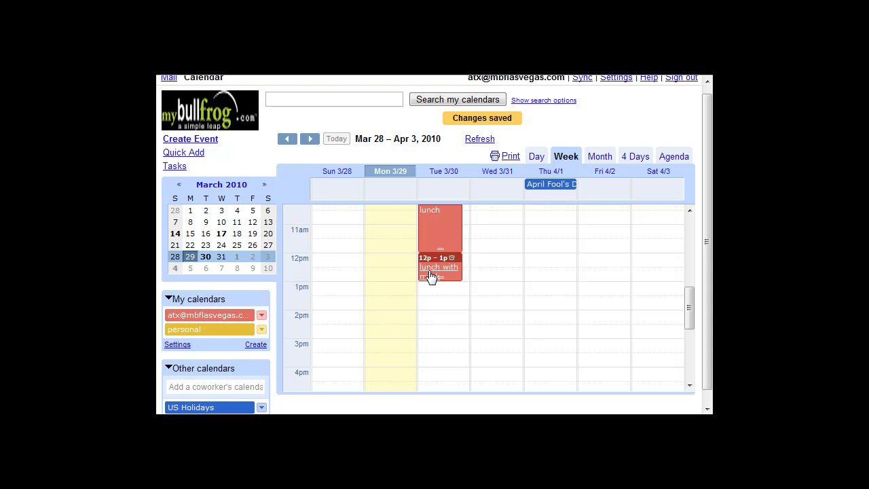
- Move Tuesday's 12pm lunch event to the personal calendar and save it
{"action": "left_click", "coordinate": [429, 275]}
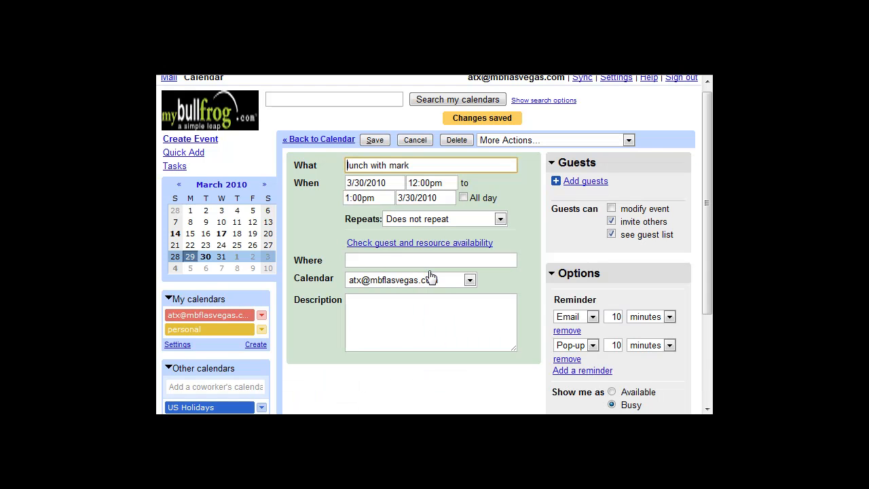
{"action": "left_click", "coordinate": [470, 280]}
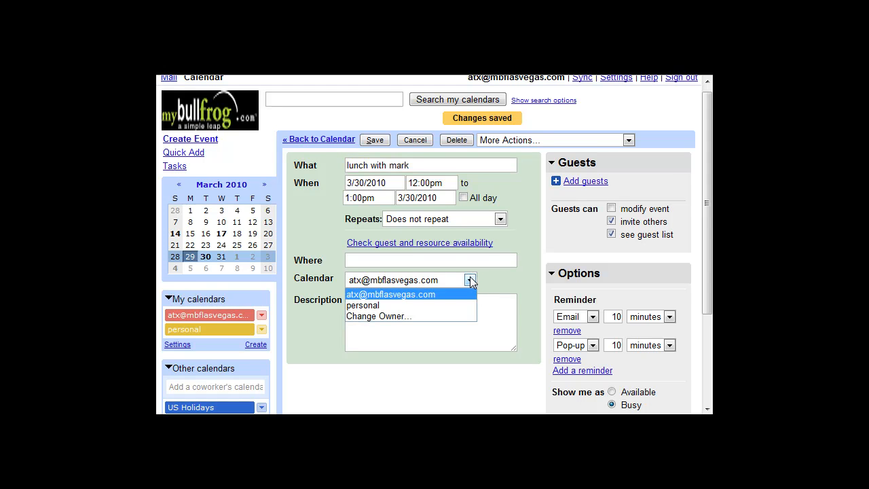
{"action": "left_click", "coordinate": [378, 310]}
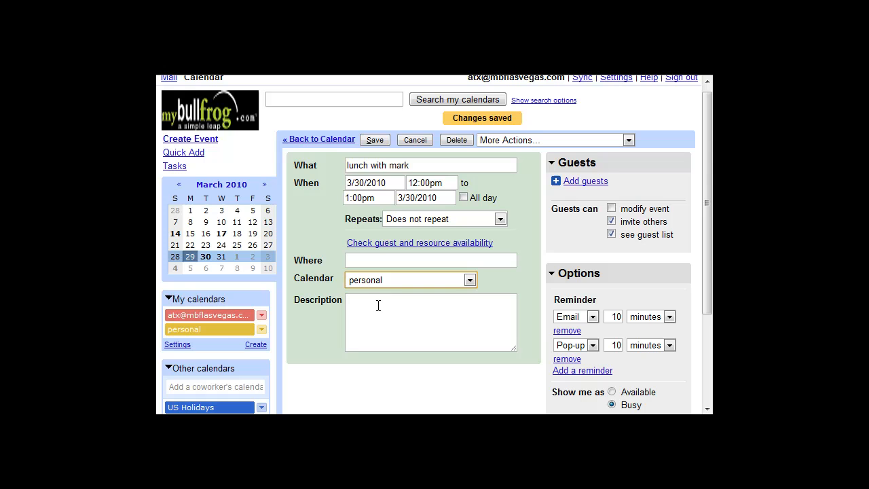
{"action": "left_click", "coordinate": [375, 140]}
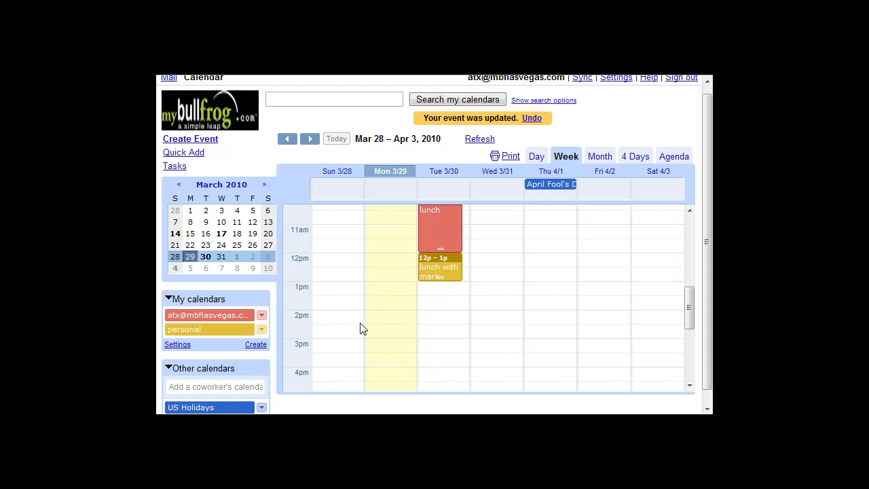
- Change the personal calendar's color to dark green and hide its events from the week view
{"action": "left_click", "coordinate": [262, 330]}
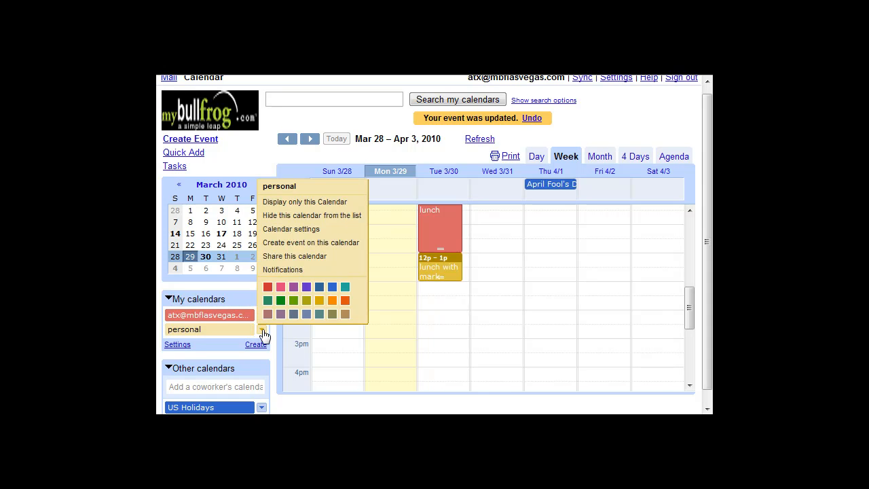
{"action": "left_click", "coordinate": [280, 301]}
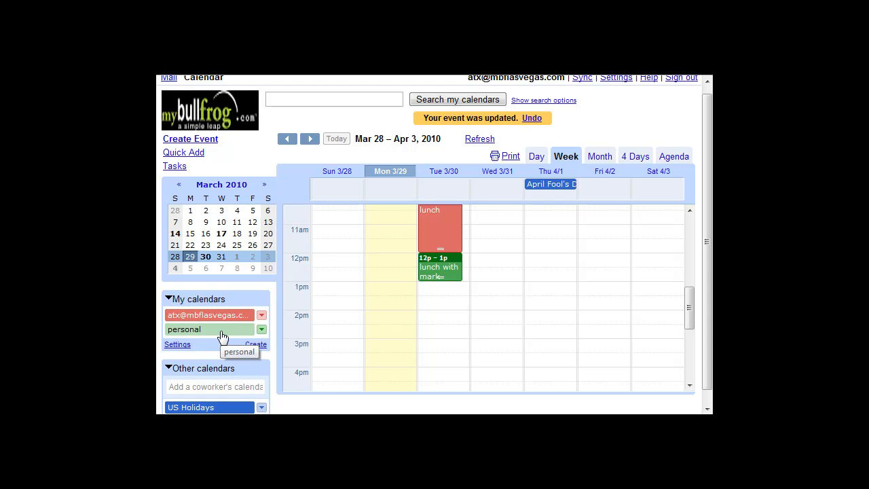
{"action": "left_click", "coordinate": [222, 331]}
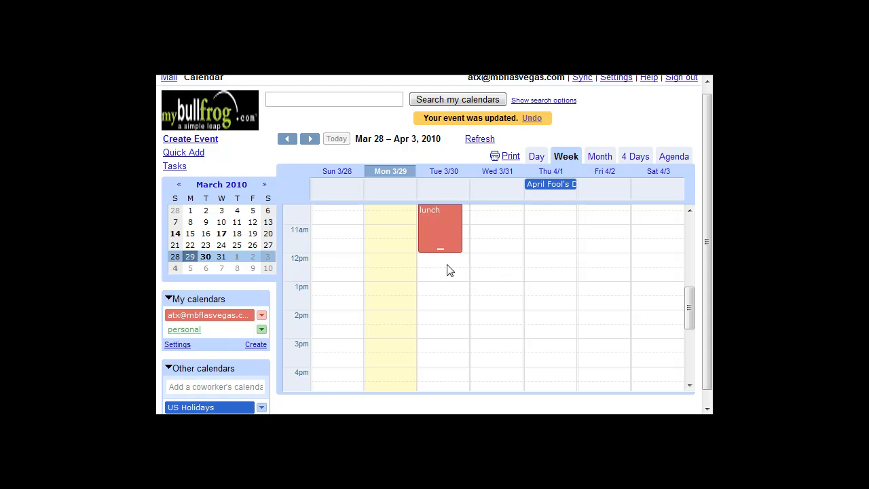
- Show the personal calendar's events in the week view, then hide the US Holidays calendar and show it again
{"action": "left_click", "coordinate": [197, 331]}
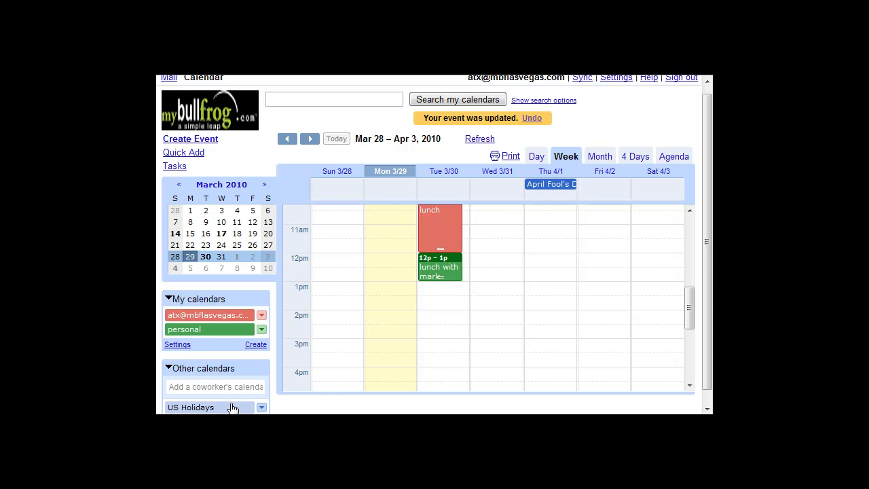
{"action": "left_click", "coordinate": [231, 407]}
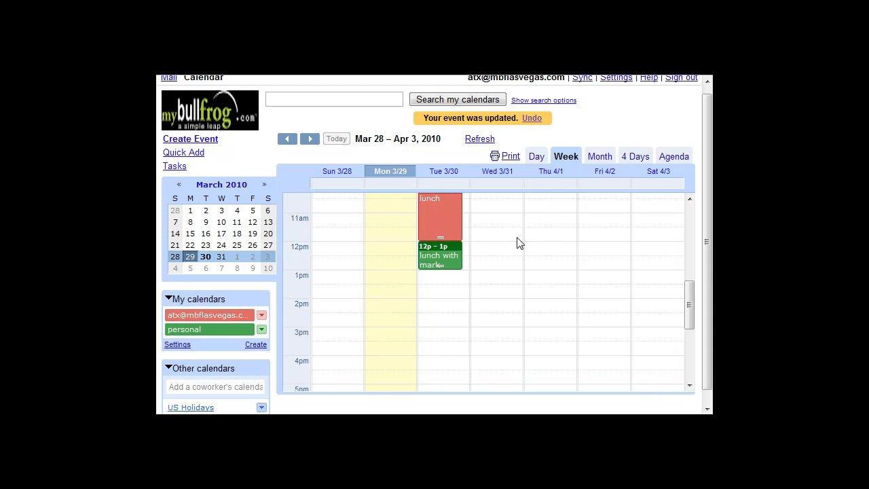
{"action": "left_click", "coordinate": [237, 406]}
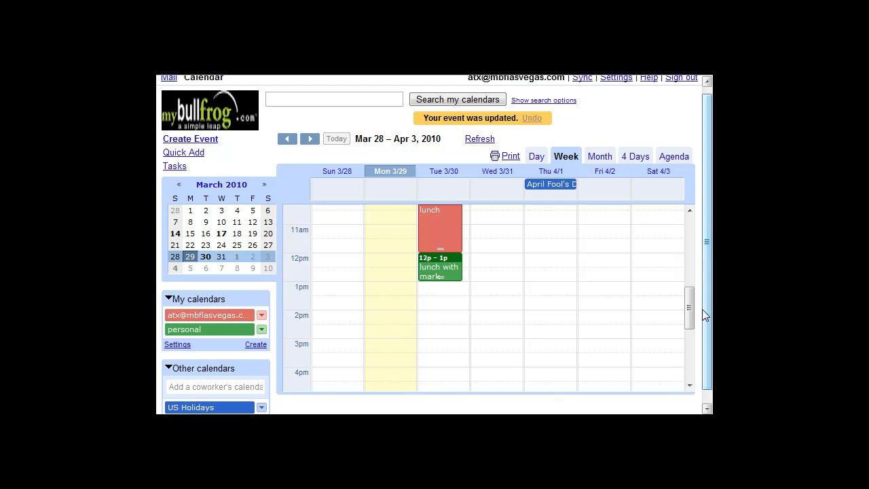
- Open the task list, add a task named "bbq" to the Default List and open its details
{"action": "left_click_drag", "start_coordinate": [705, 304], "coordinate": [710, 287]}
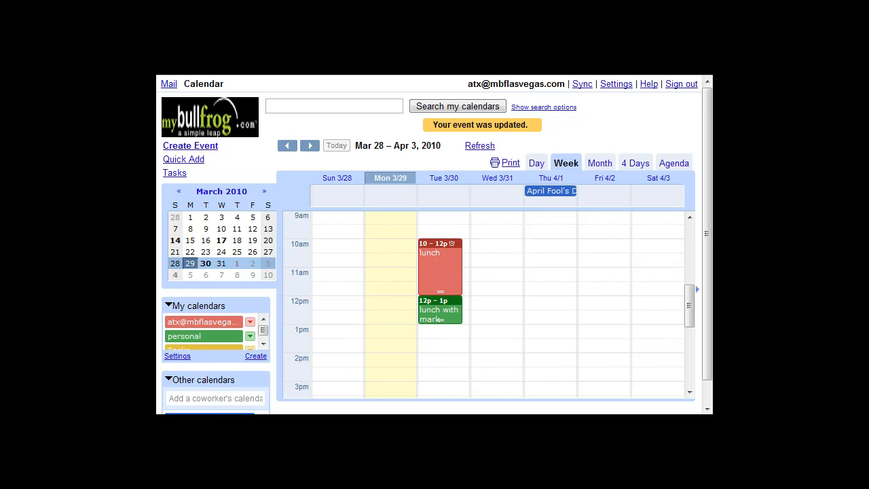
{"action": "left_click", "coordinate": [174, 173]}
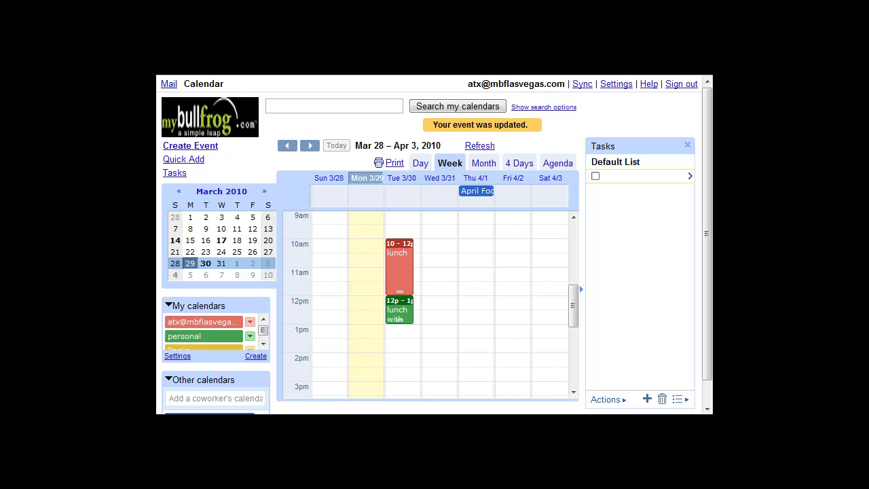
{"action": "left_click", "coordinate": [635, 175]}
{"action": "type", "text": "bbq"}
{"action": "left_click", "coordinate": [691, 178]}
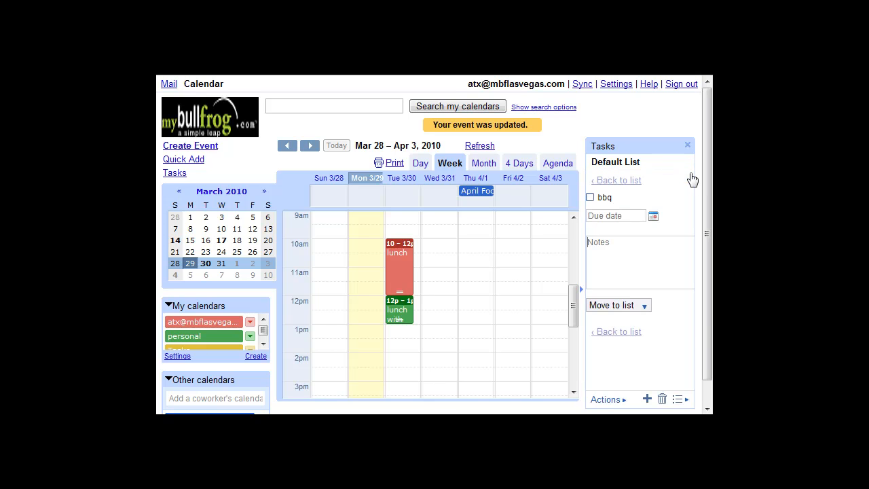
- Set the bbq task's due date to Sat, Apr 3, add the note "bring soda" and return to the task list
{"action": "left_click", "coordinate": [652, 217]}
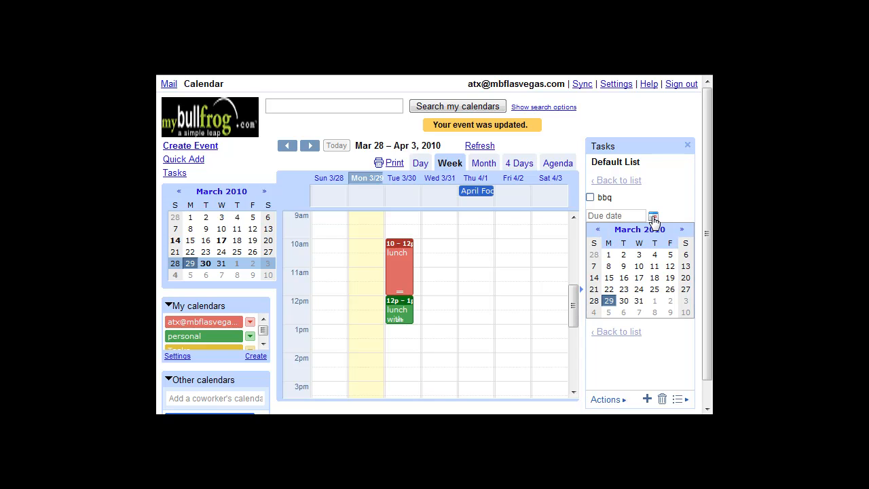
{"action": "left_click", "coordinate": [687, 300]}
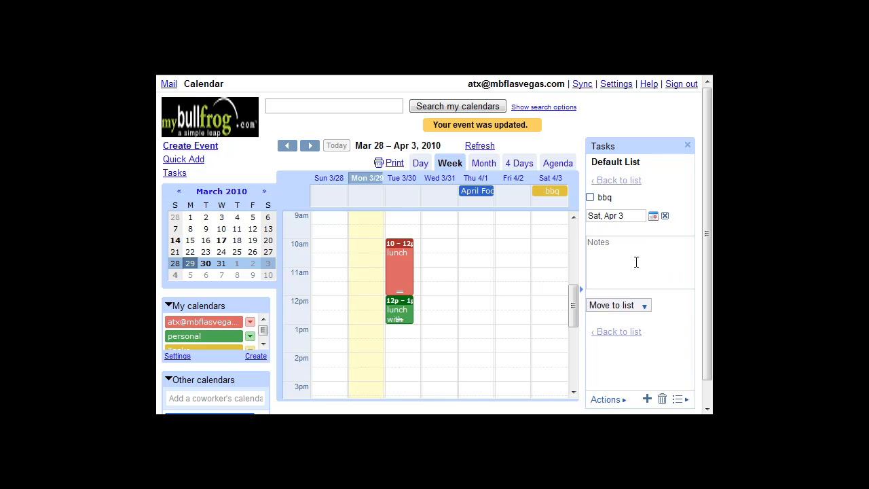
{"action": "left_click_drag", "start_coordinate": [620, 246], "coordinate": [581, 249]}
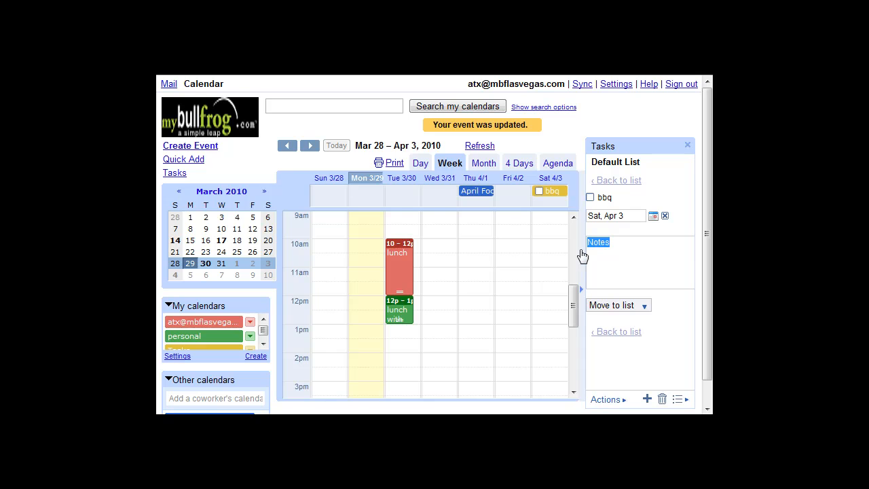
{"action": "type", "text": "bring soda"}
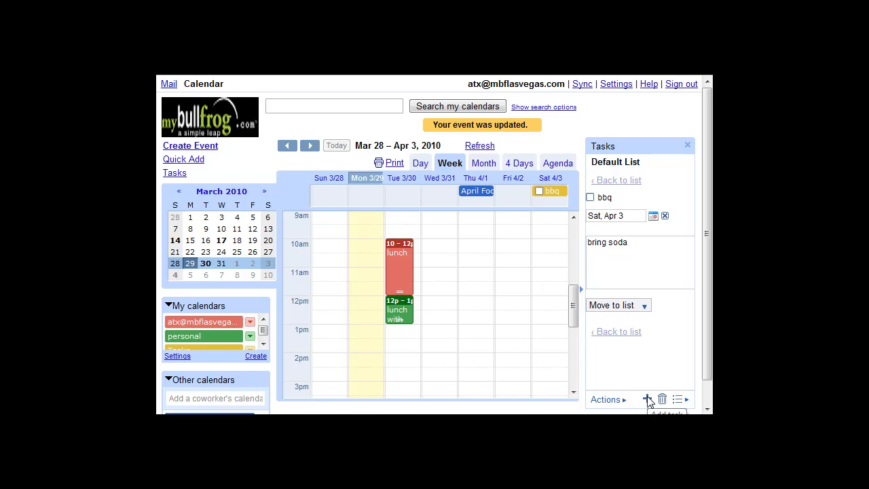
{"action": "left_click", "coordinate": [616, 181]}
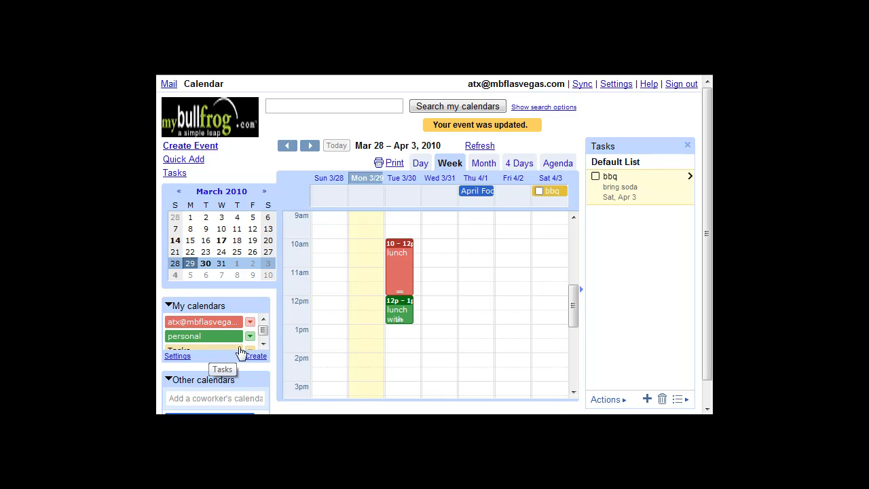
- Hide the Tasks calendar from the week view, show it again and close the task list
{"action": "scroll", "coordinate": [264, 338], "scroll_direction": "down", "scroll_amount": 1}
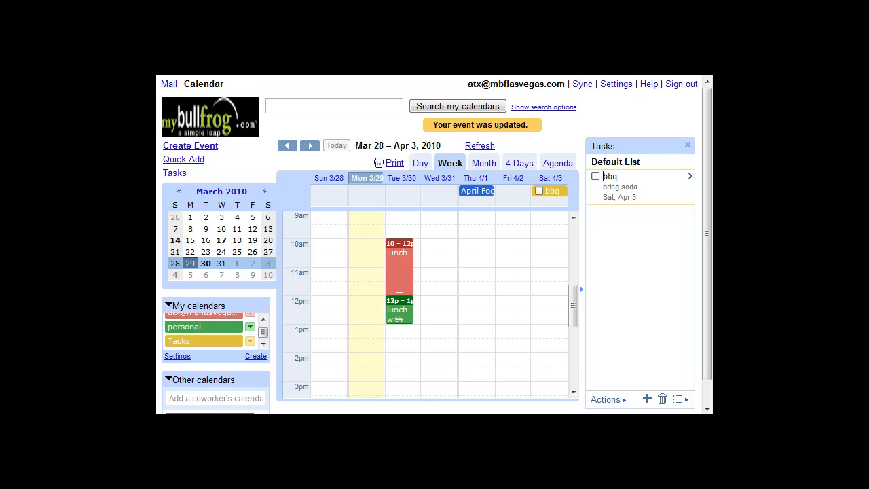
{"action": "left_click", "coordinate": [215, 346]}
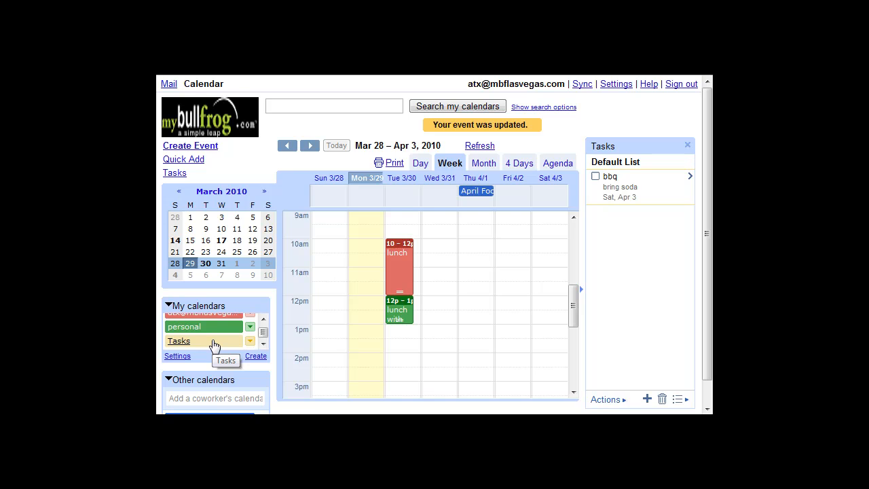
{"action": "left_click", "coordinate": [214, 346]}
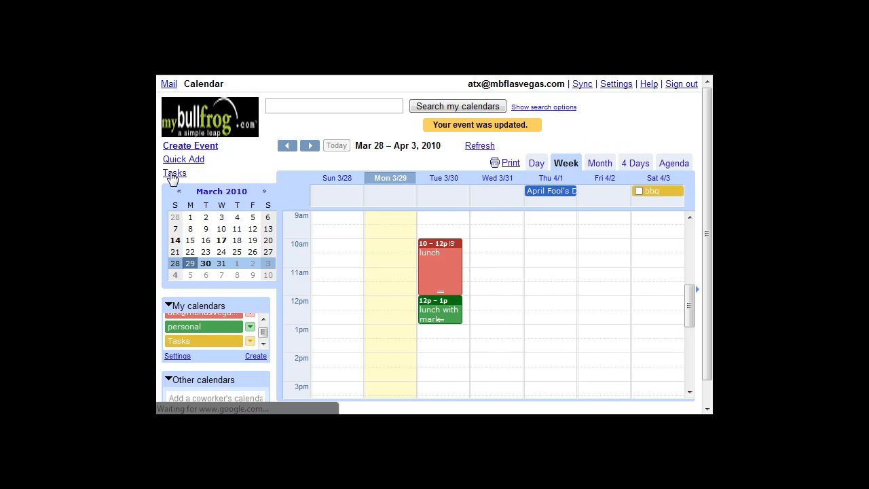
{"action": "left_click", "coordinate": [172, 173]}
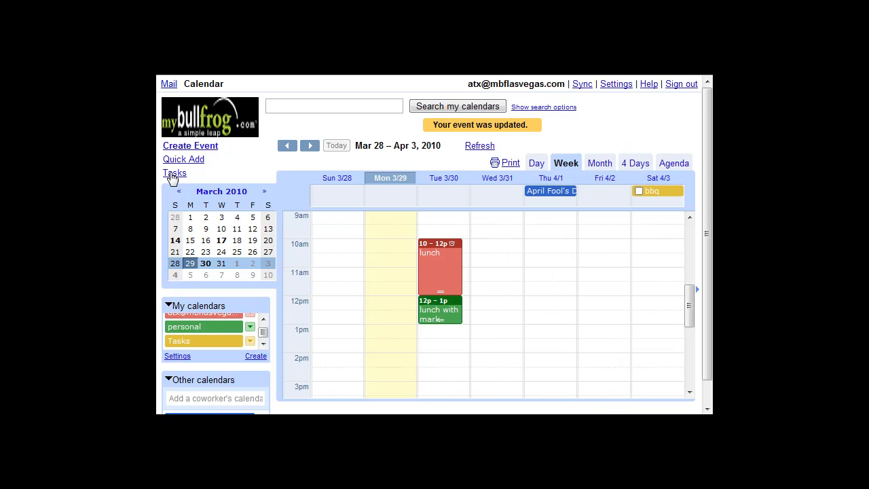